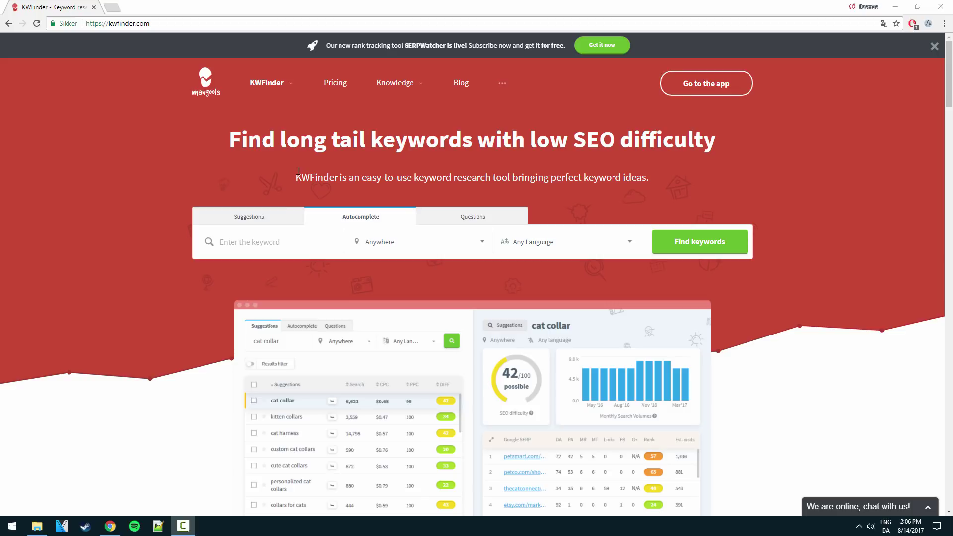
# Switch the homepage keyword search to Suggestions mode and look over the sample 'cat collar' analysis.
pyautogui.click(264, 223)
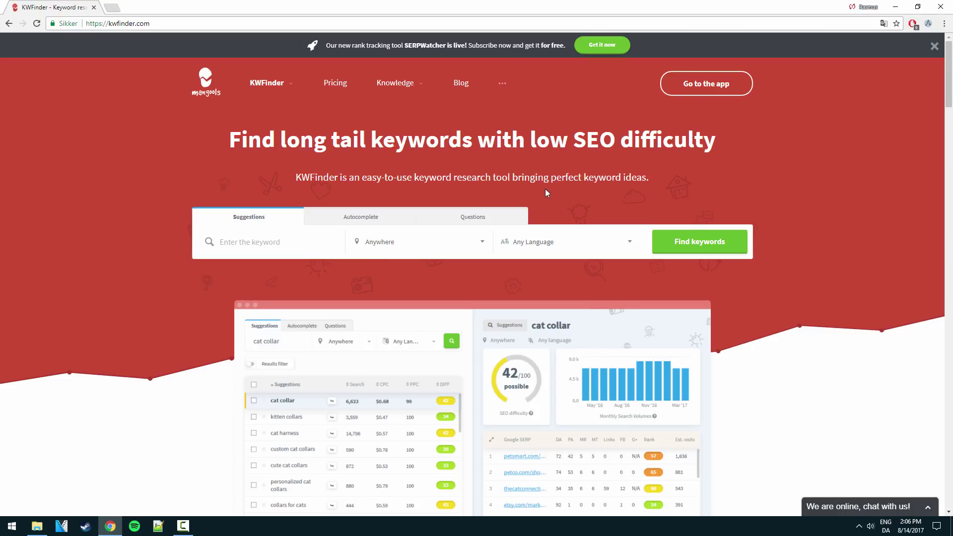
pyautogui.scroll(-3, 579, 204)
pyautogui.scroll(3, 582, 205)
pyautogui.scroll(-5, 586, 206)
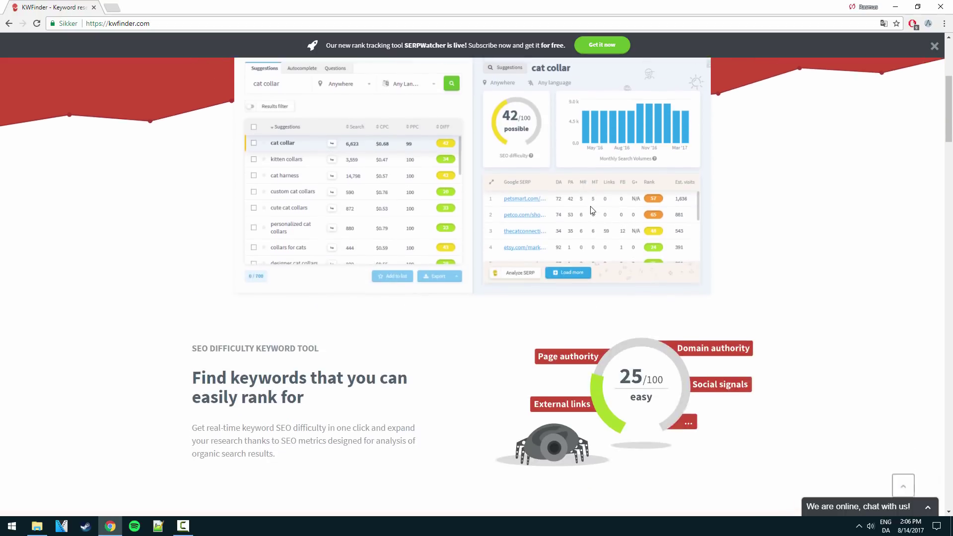
pyautogui.scroll(5, 592, 210)
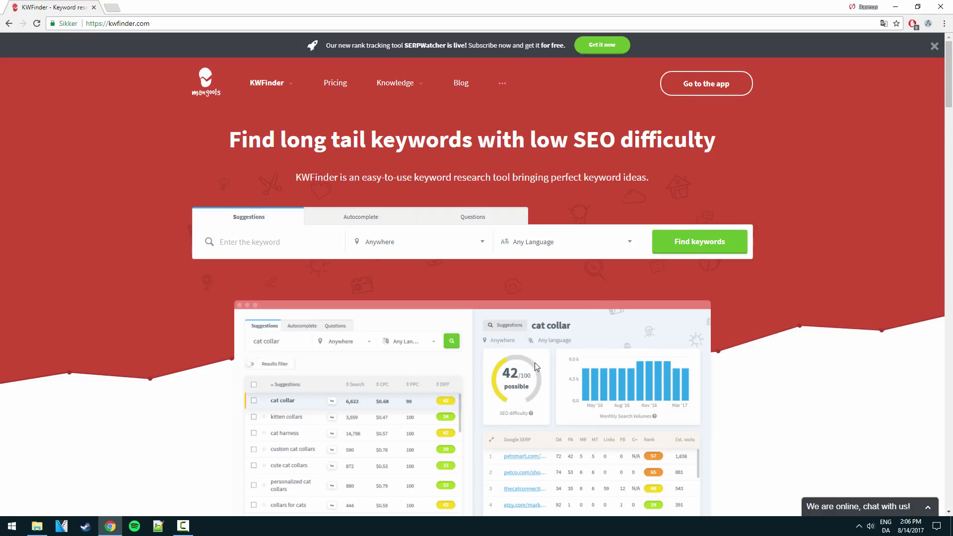
pyautogui.scroll(-3, 535, 366)
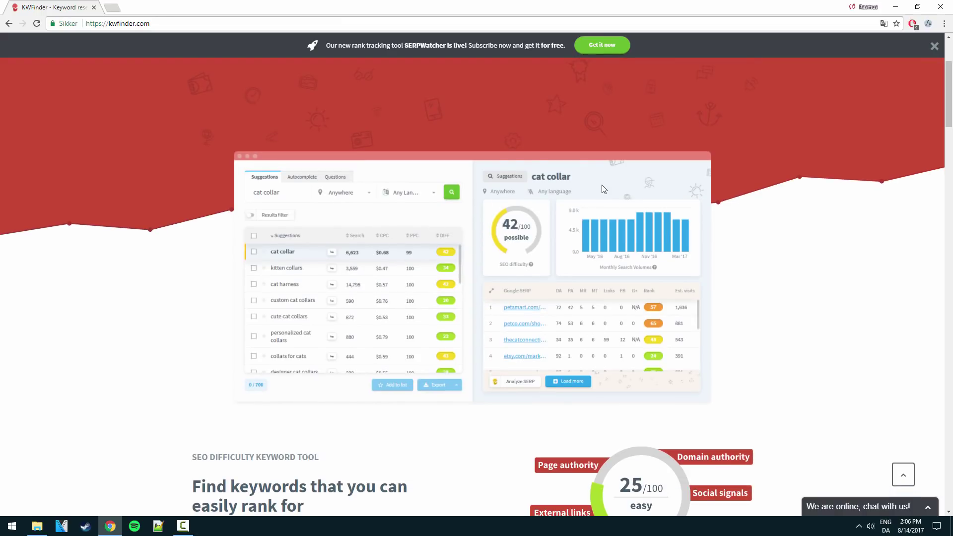
pyautogui.scroll(3, 595, 188)
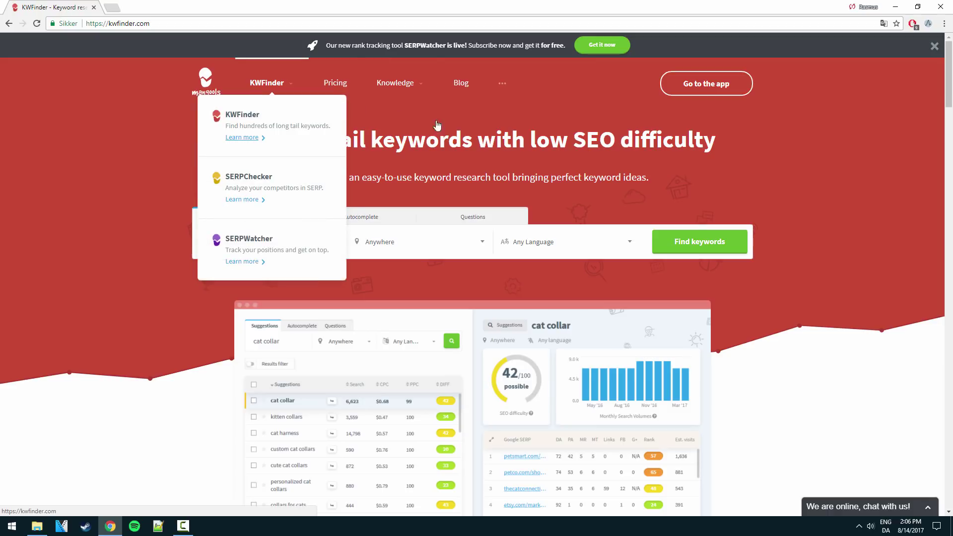
pyautogui.moveTo(273, 89)
pyautogui.scroll(-2, 549, 358)
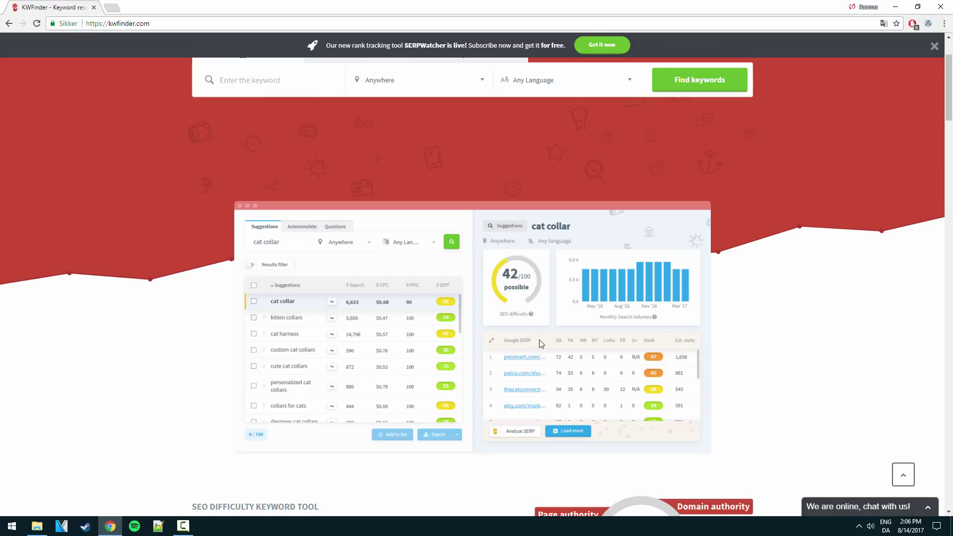
pyautogui.scroll(-2, 584, 330)
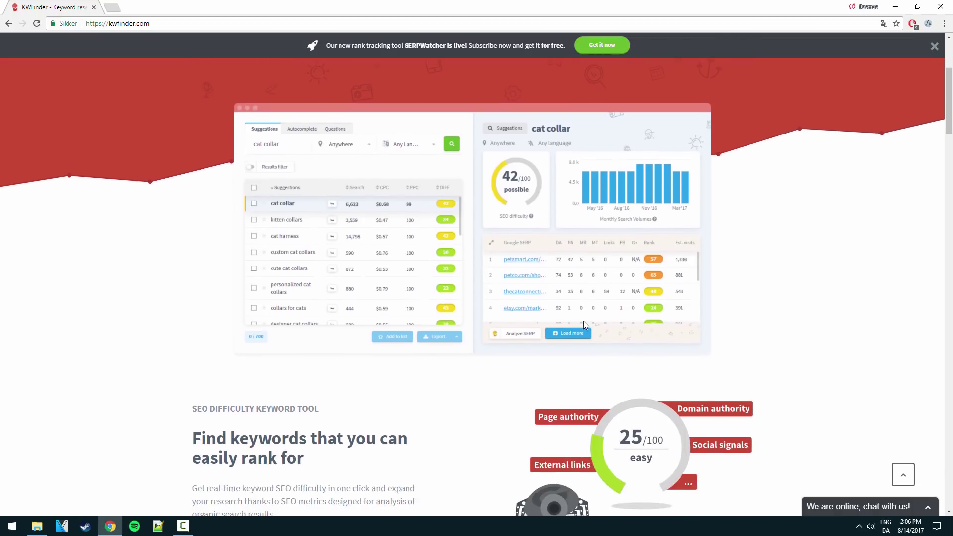
pyautogui.scroll(1, 583, 321)
pyautogui.scroll(-1, 597, 302)
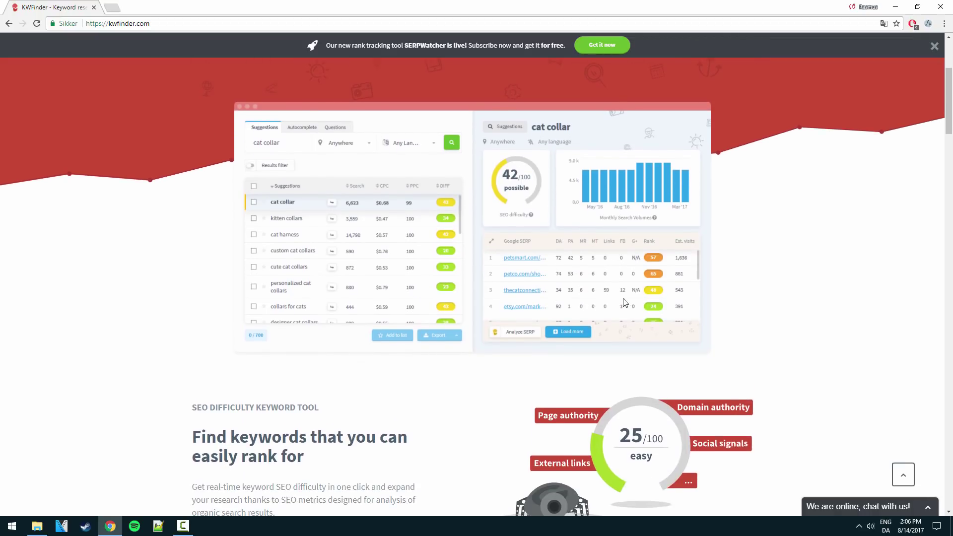
pyautogui.scroll(1, 626, 300)
pyautogui.scroll(1, 607, 299)
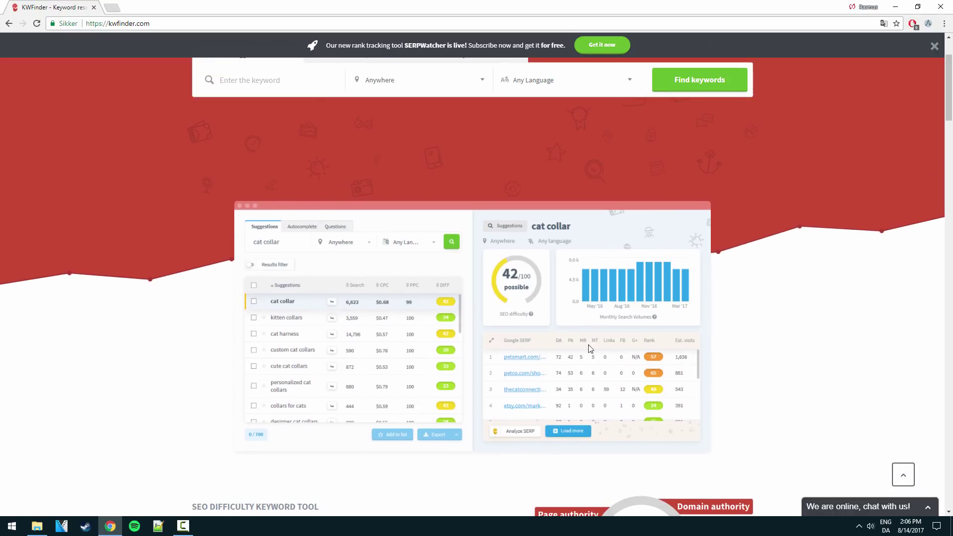
pyautogui.scroll(1, 628, 370)
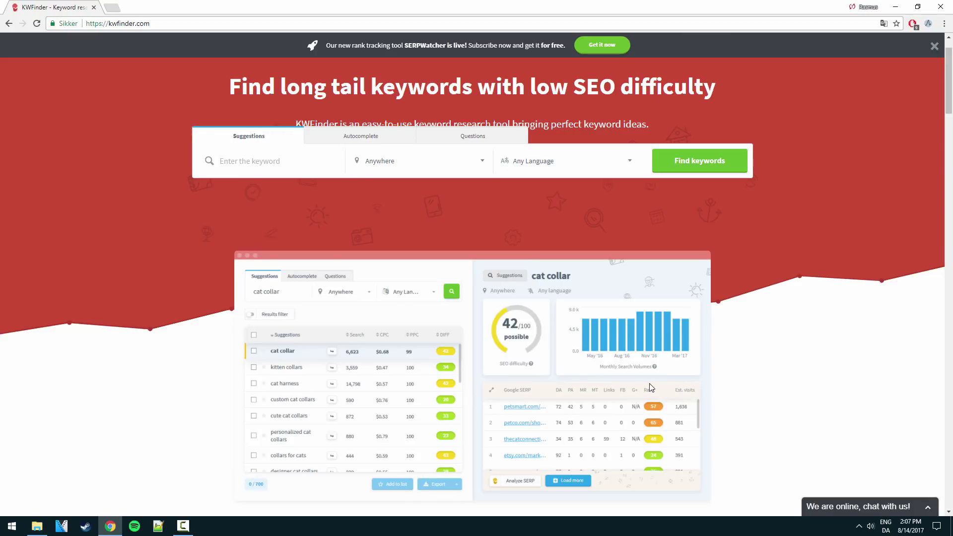
pyautogui.scroll(2, 649, 383)
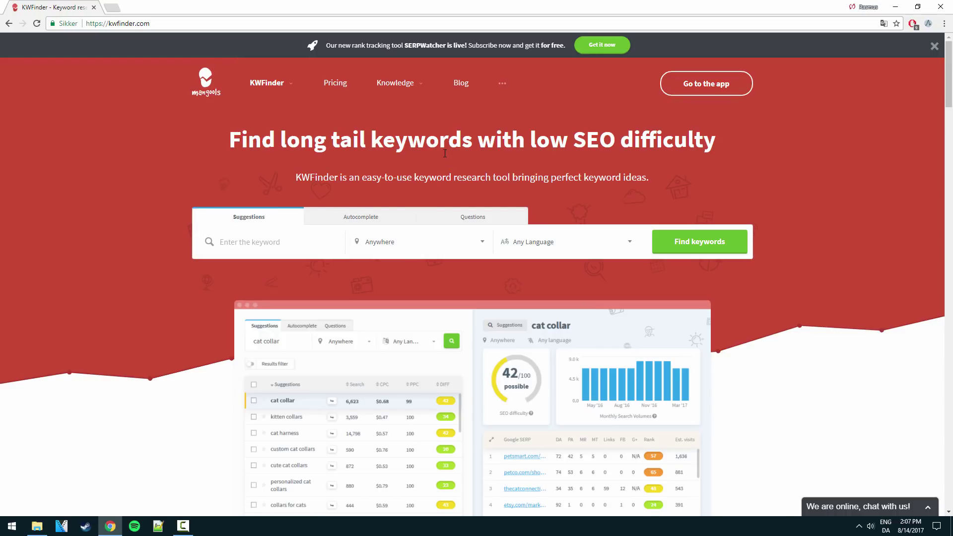
# Search keyword suggestions for the seed 'espresso machine'.
pyautogui.click(272, 243)
pyautogui.write('espresso machine')
pyautogui.click(701, 243)
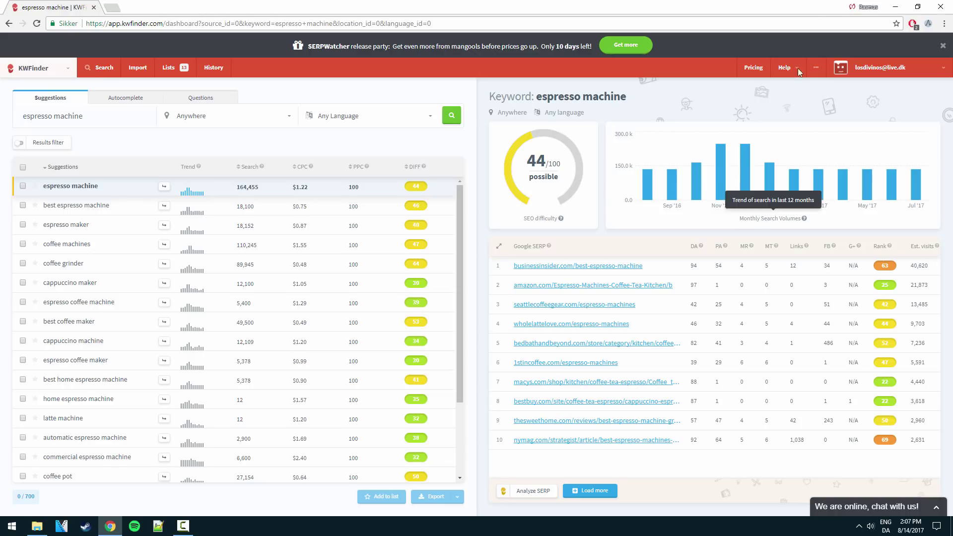
# Dismiss the SERPWatcher release-party banner and browse the espresso machine suggestions list.
pyautogui.click(943, 45)
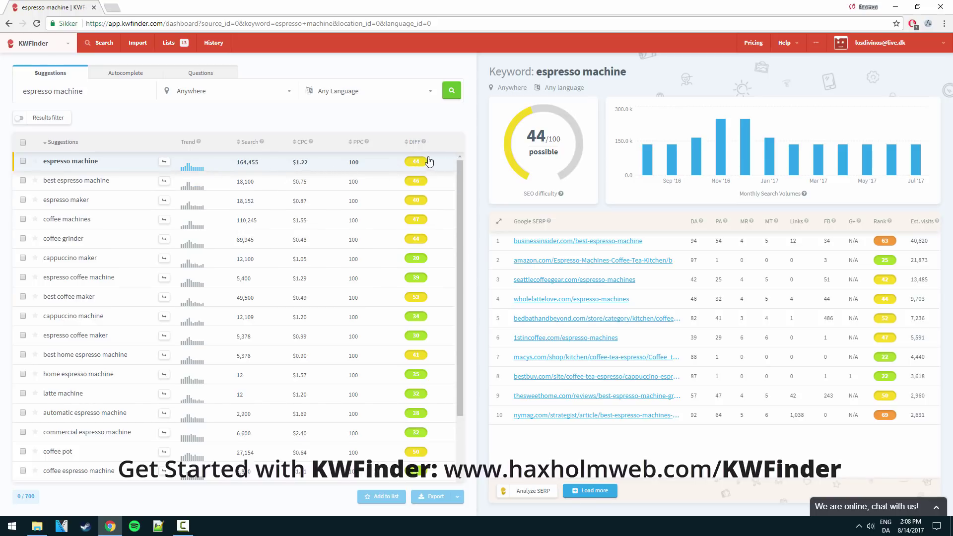
pyautogui.scroll(-2, 422, 169)
pyautogui.scroll(-10, 422, 169)
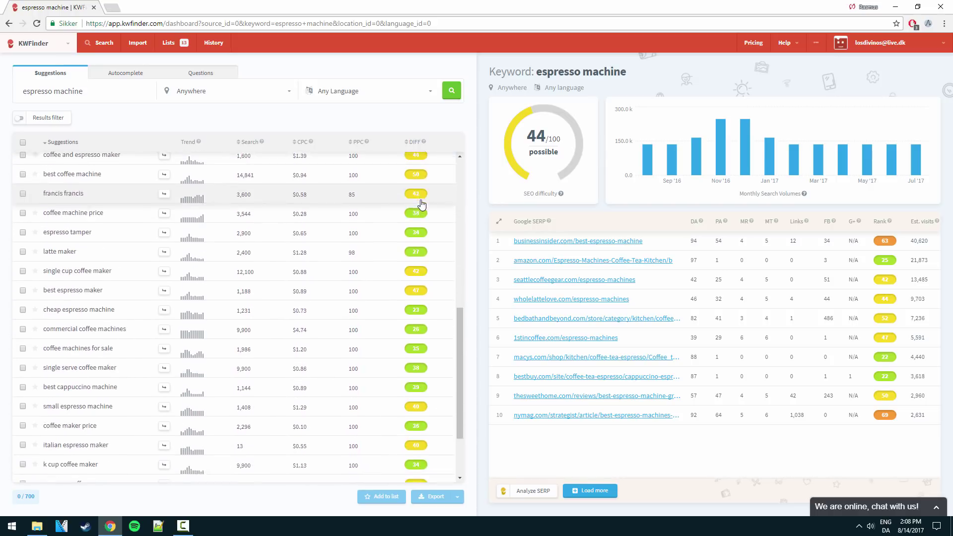
pyautogui.scroll(-10, 420, 200)
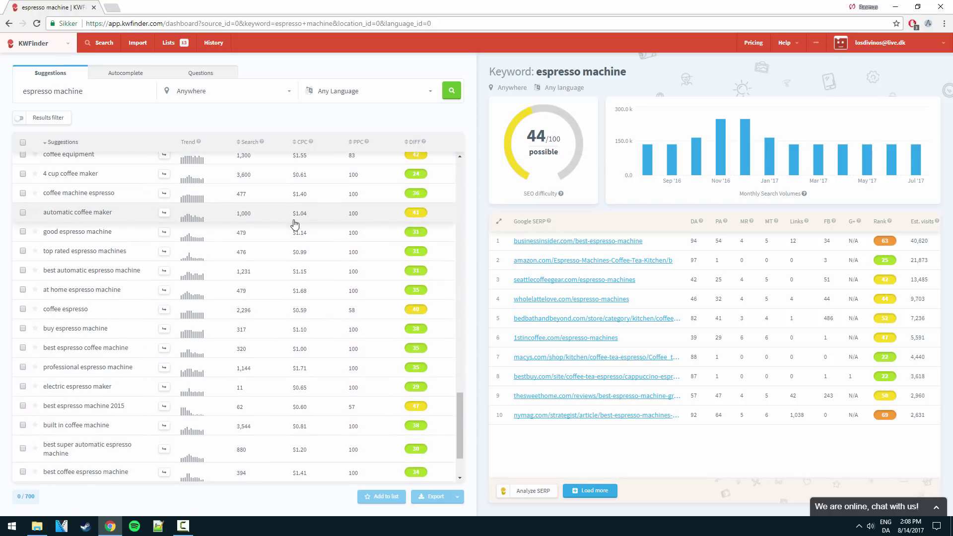
pyautogui.scroll(-10, 75, 317)
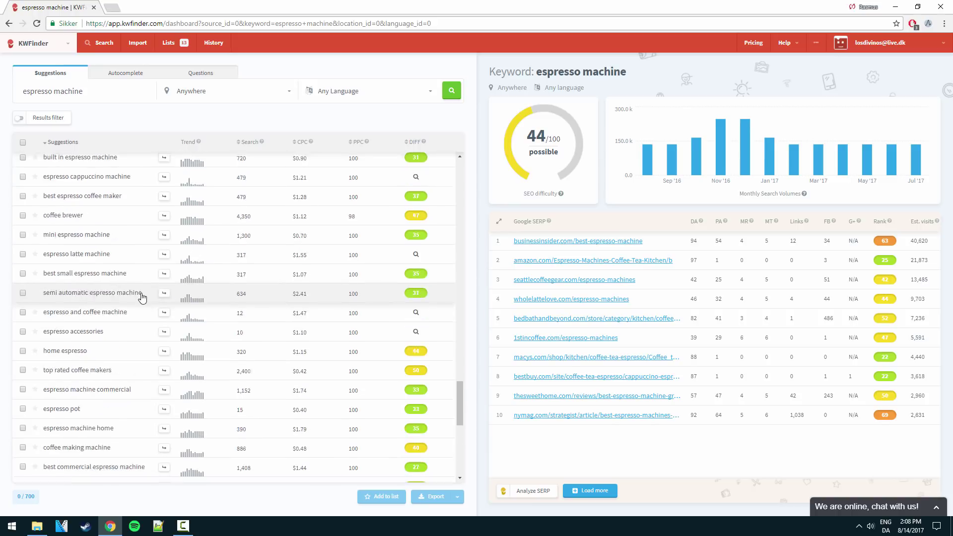
pyautogui.scroll(15, 135, 288)
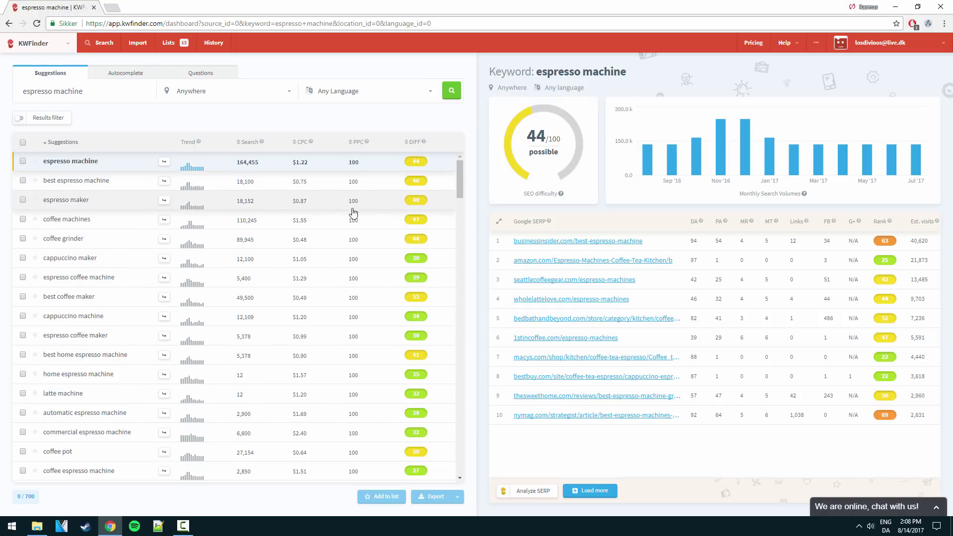
pyautogui.scroll(-1, 419, 212)
pyautogui.scroll(1, 426, 201)
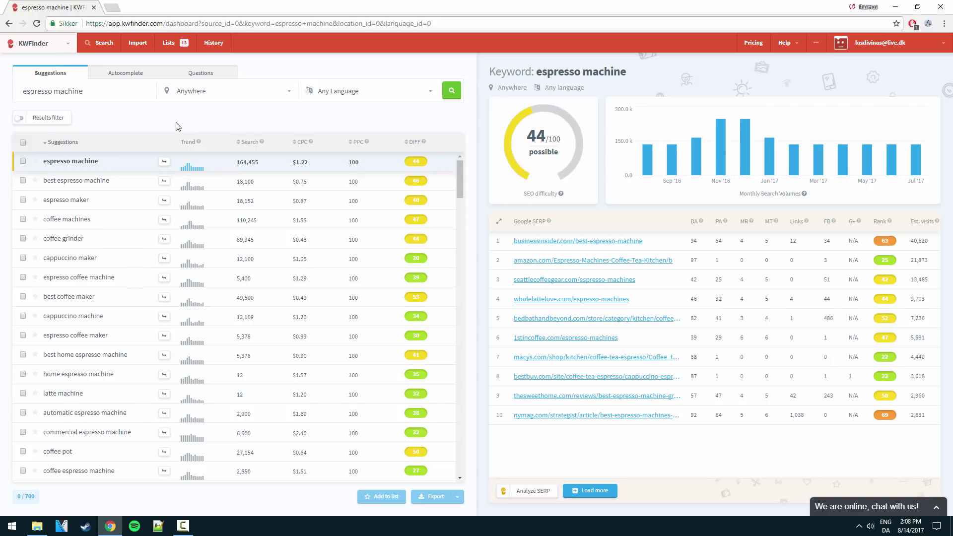
# In the Results filter, set SEO difficulty maximum to 30 and move to minimum searches.
pyautogui.click(53, 122)
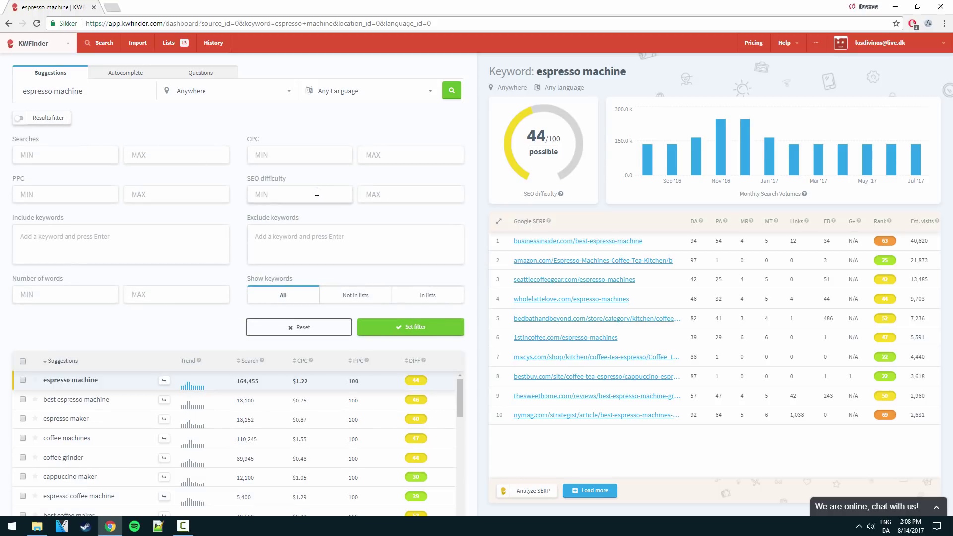
pyautogui.click(396, 193)
pyautogui.write('3')
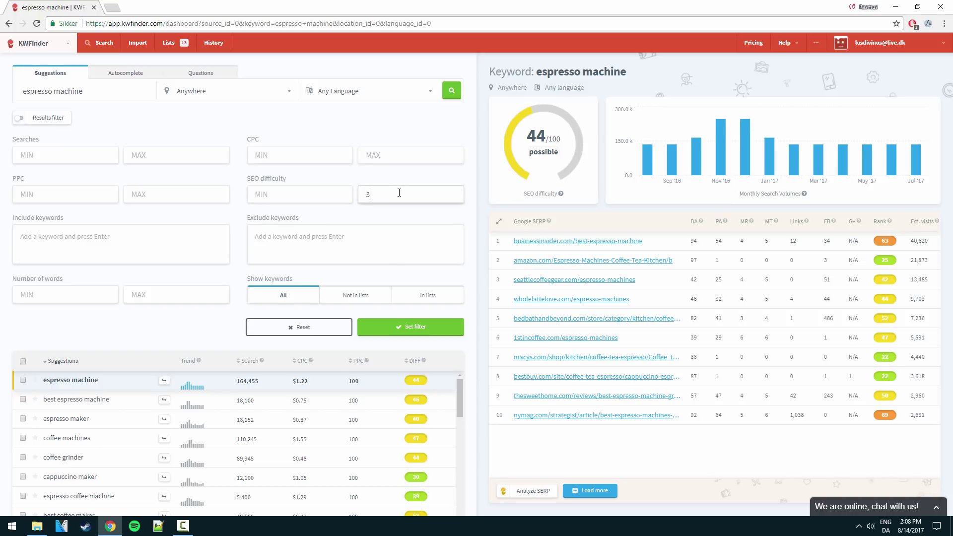
pyautogui.write('0')
pyautogui.click(171, 233)
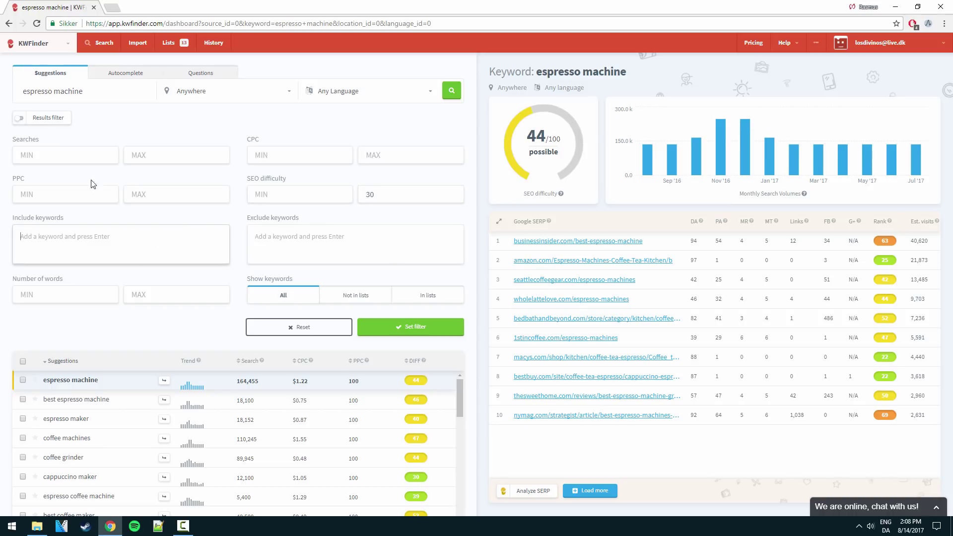
pyautogui.click(65, 149)
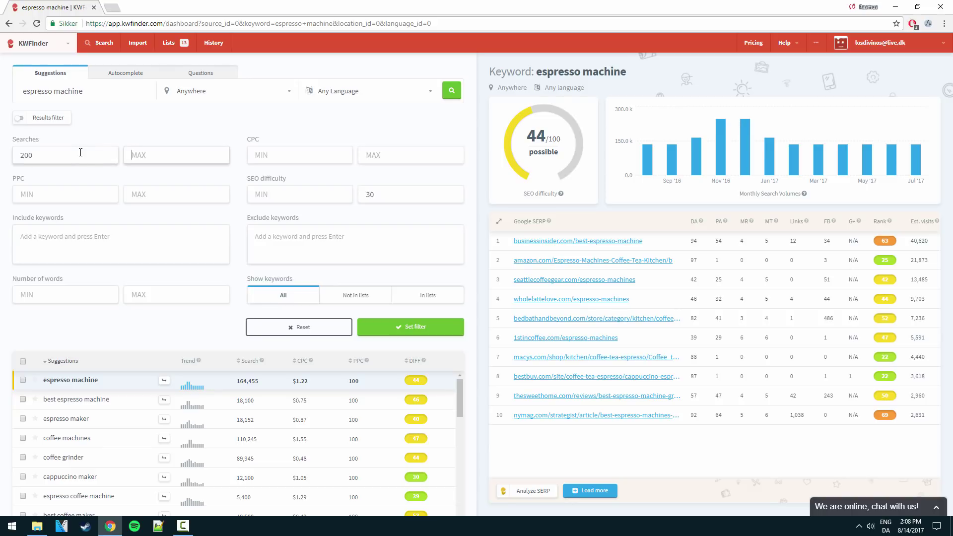
# Enter 15000 as maximum searches and apply the filter, leaving 119 keywords.
pyautogui.write('15000')
pyautogui.click(408, 327)
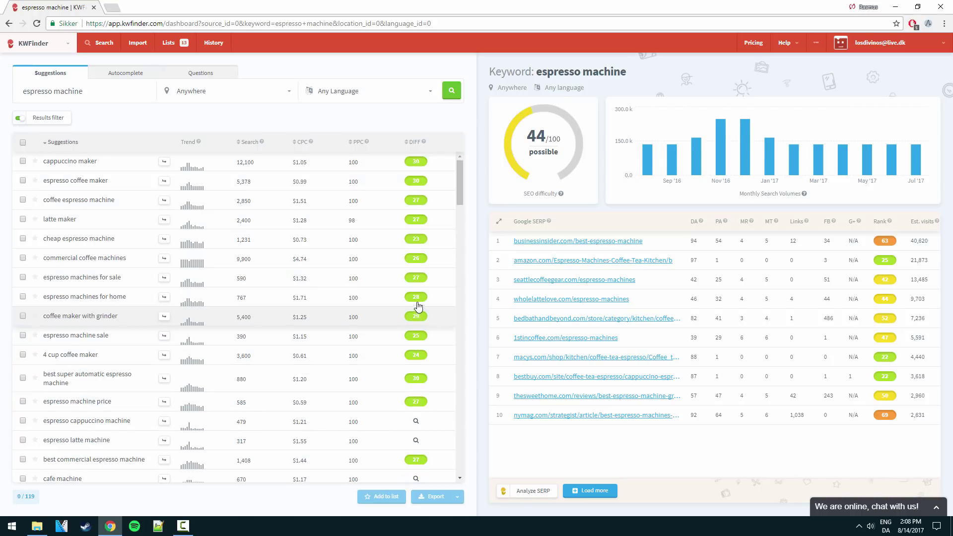
pyautogui.scroll(-10, 414, 213)
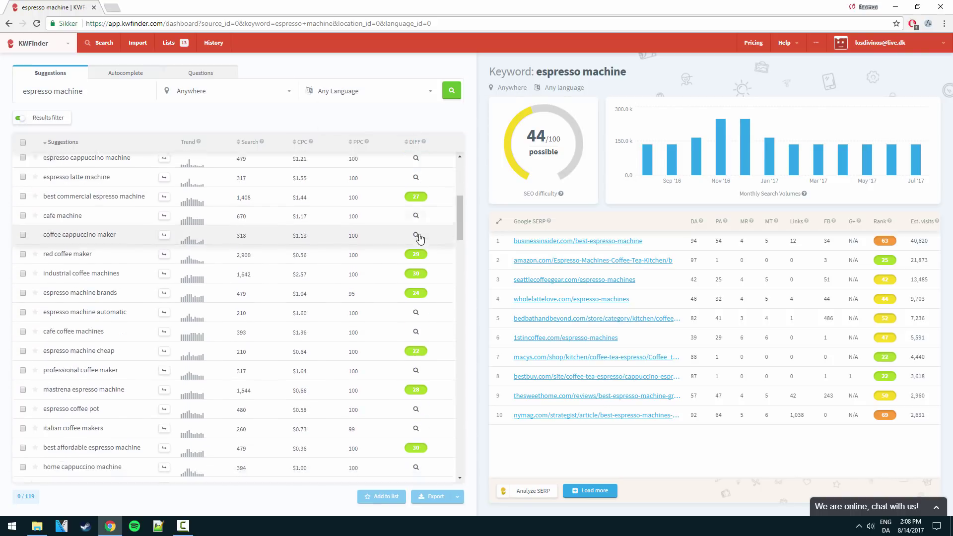
pyautogui.scroll(10, 294, 276)
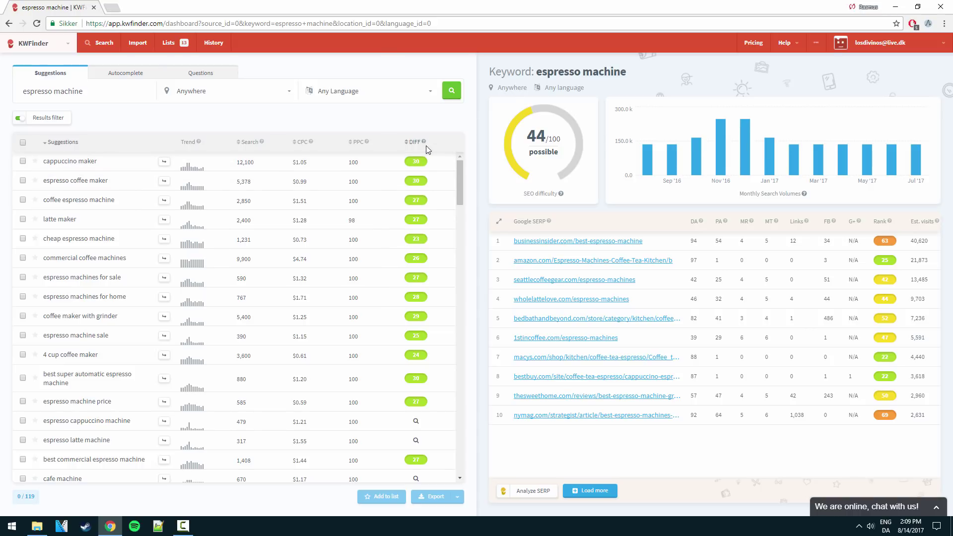
# Sort the filtered suggestions by keyword difficulty, highest to lowest.
pyautogui.click(422, 143)
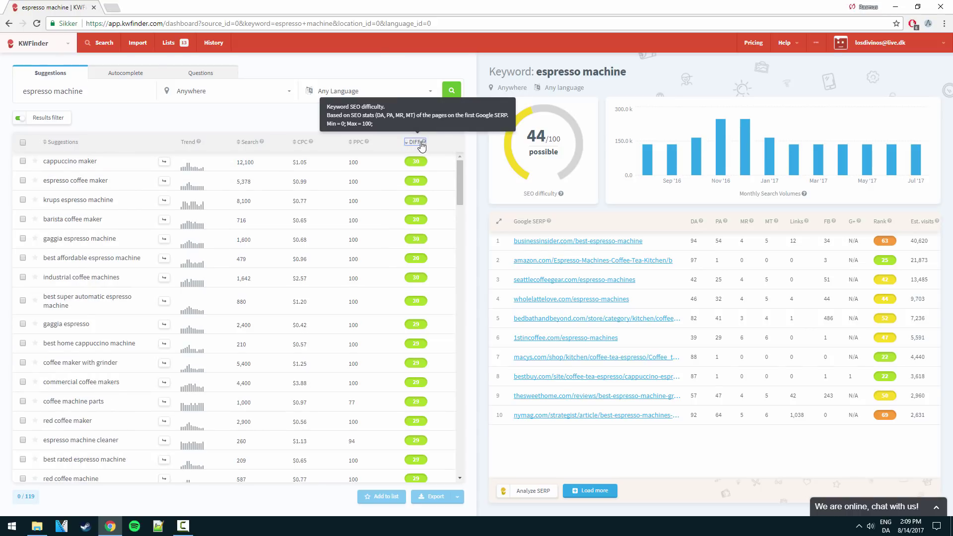
pyautogui.scroll(-15, 412, 198)
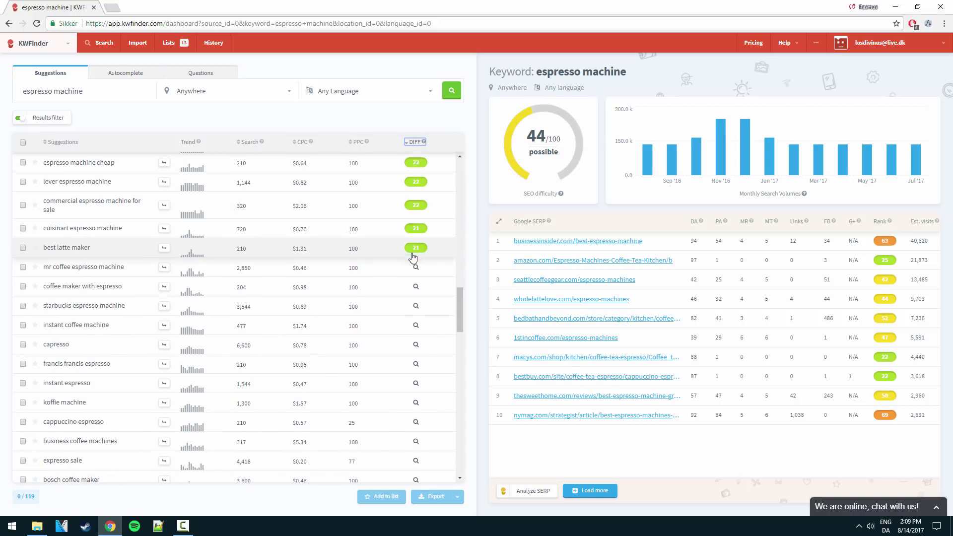
pyautogui.scroll(1, 427, 245)
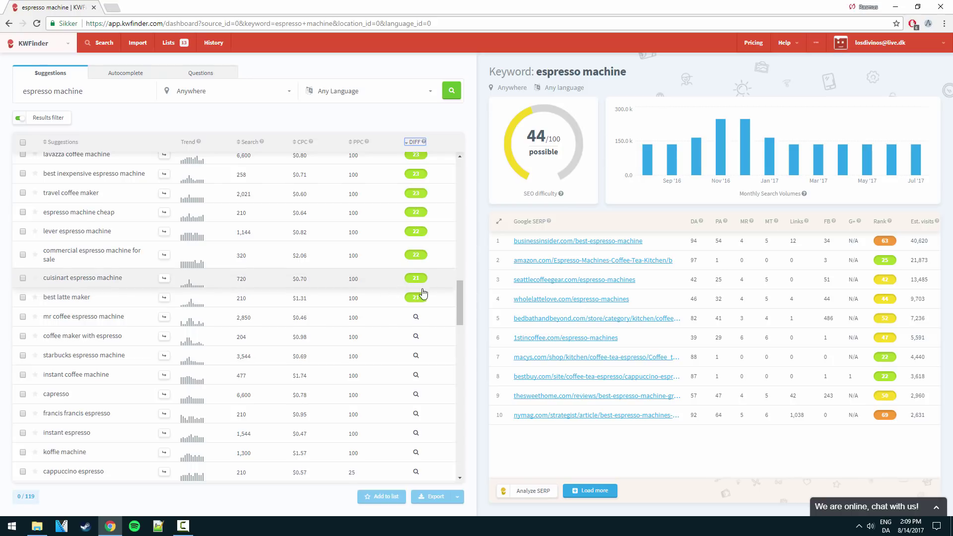
pyautogui.scroll(2, 422, 258)
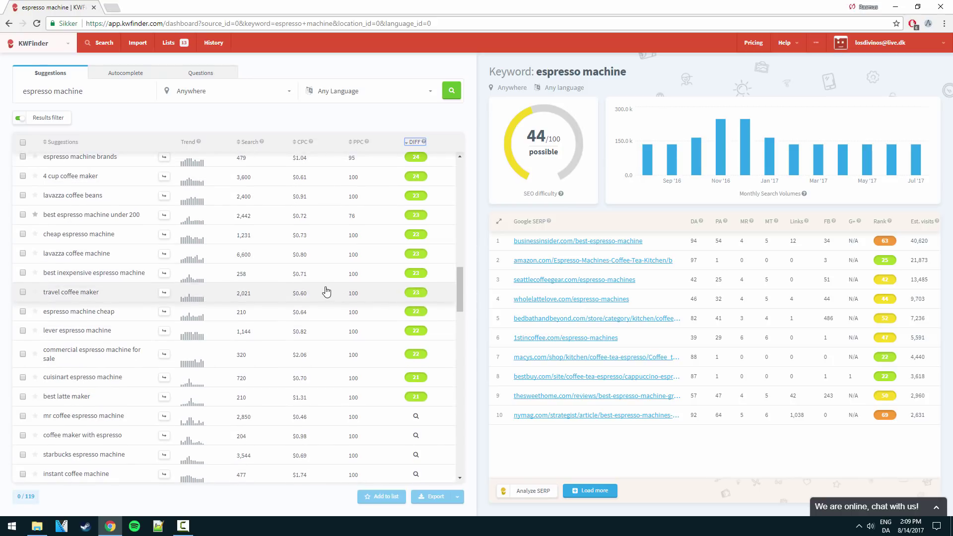
pyautogui.scroll(1, 207, 307)
pyautogui.scroll(-1, 218, 312)
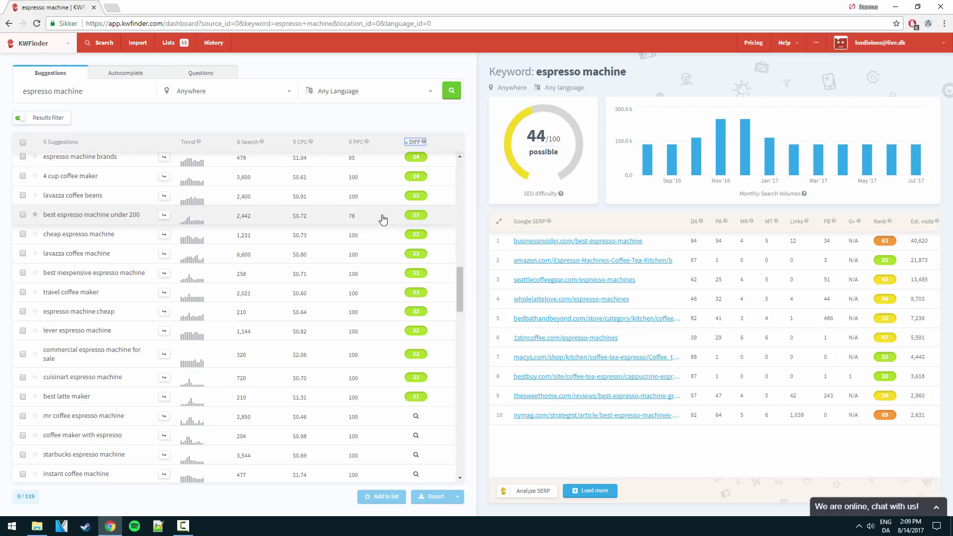
# Show the details for 'best espresso machine under 200'.
pyautogui.click(94, 216)
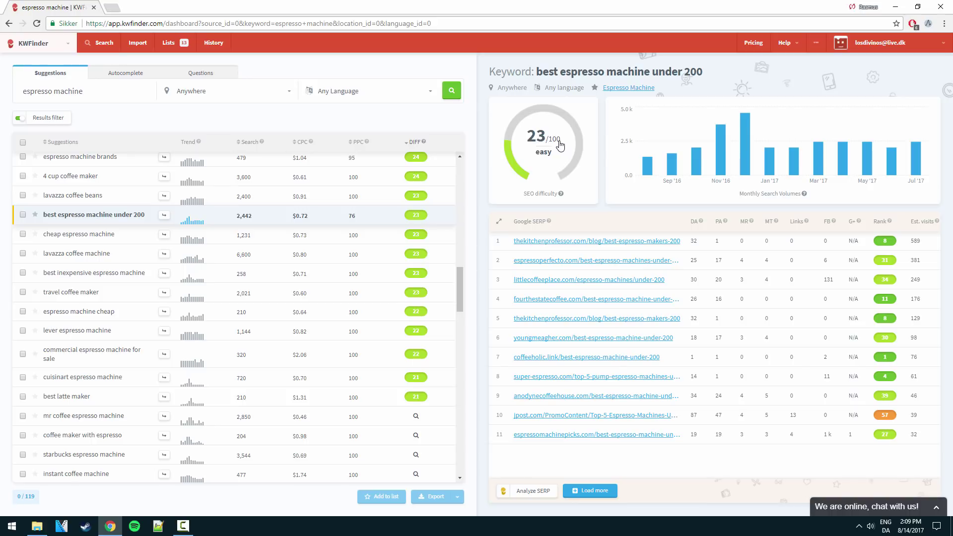
pyautogui.scroll(5, 243, 281)
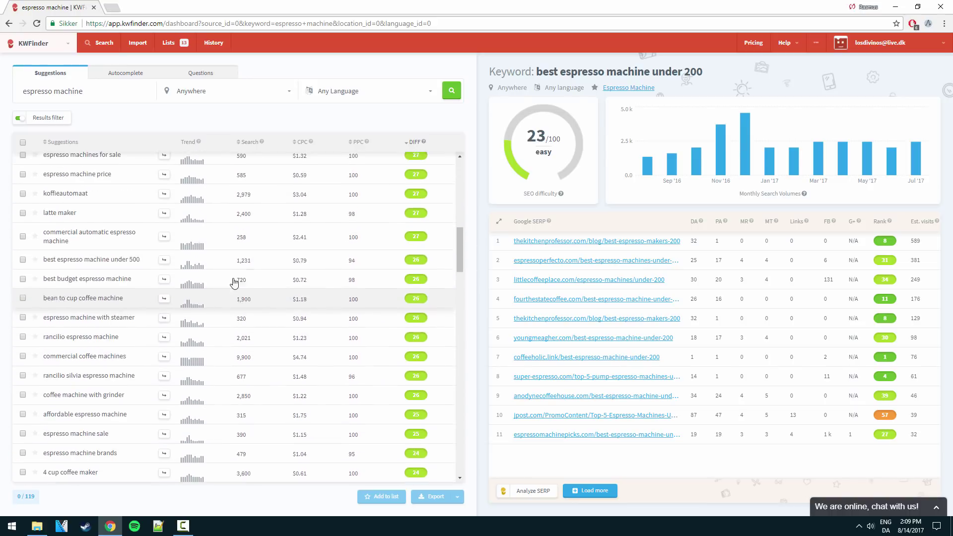
pyautogui.scroll(-4, 236, 280)
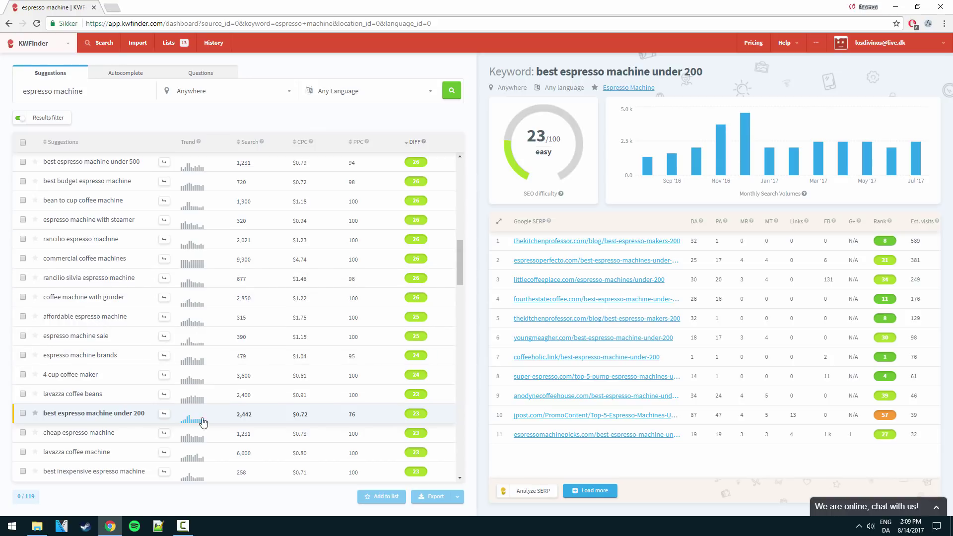
pyautogui.scroll(2, 317, 410)
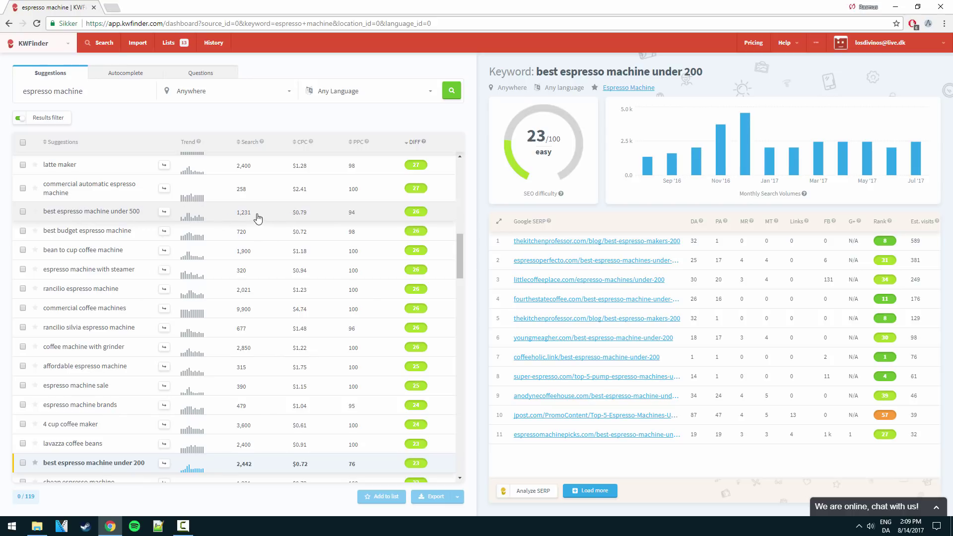
# Load the details for 'best espresso machine under 500', showing SEO difficulty 26/100.
pyautogui.click(132, 215)
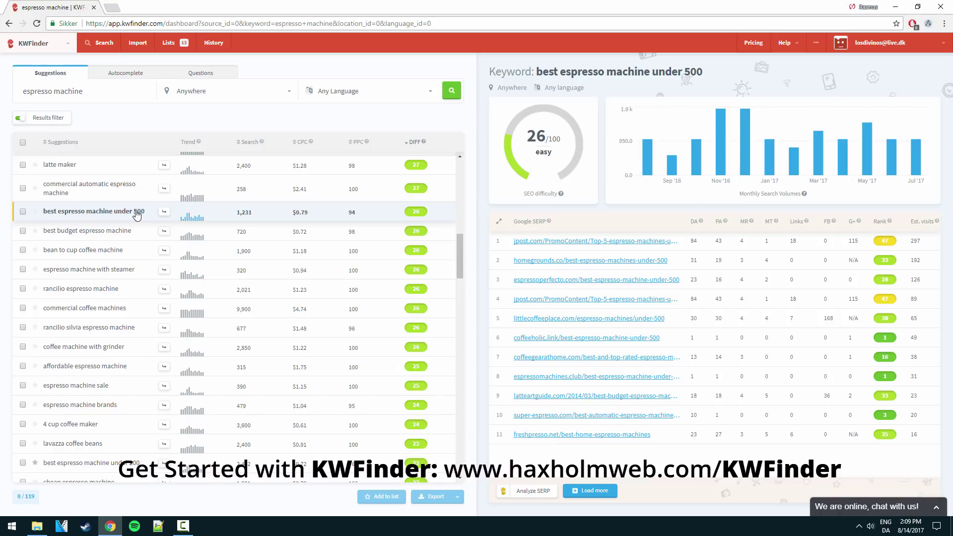
pyautogui.scroll(-4, 171, 207)
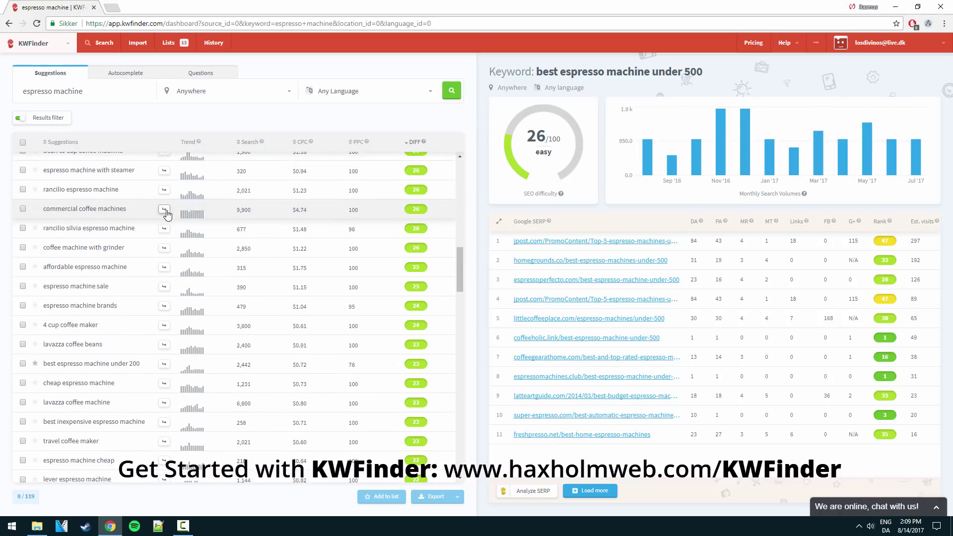
pyautogui.scroll(-2, 172, 208)
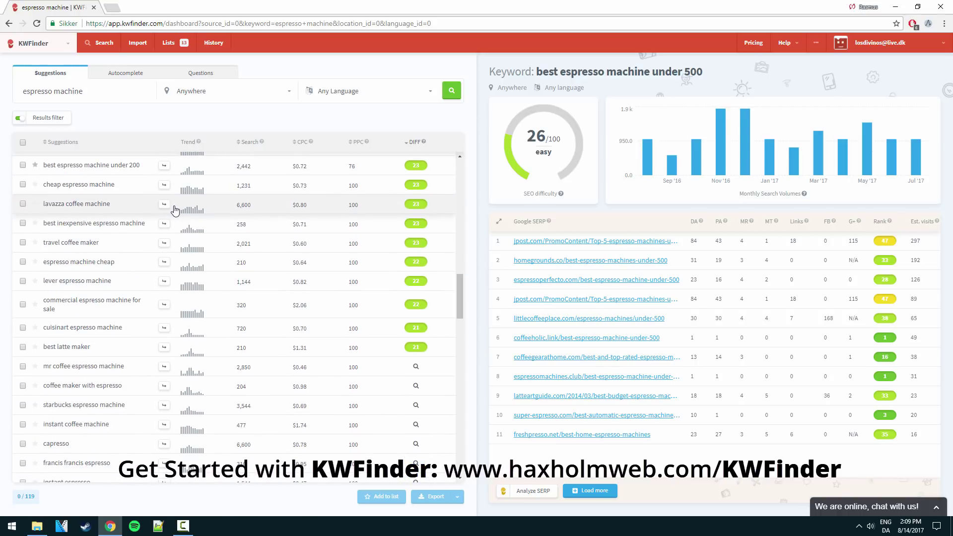
pyautogui.scroll(1, 149, 233)
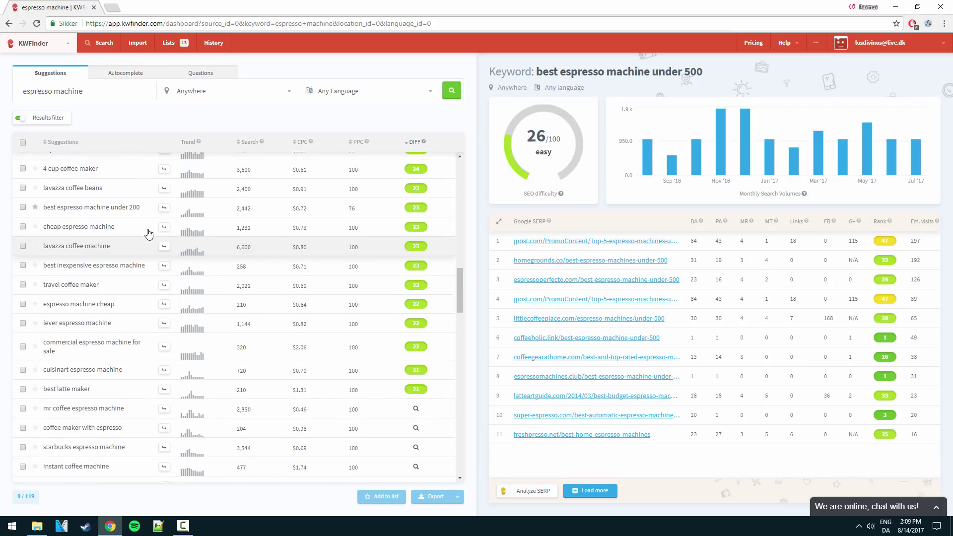
# Reopen 'best espresso machine under 200' details (23/100) and peek at the tools switcher without switching.
pyautogui.click(125, 222)
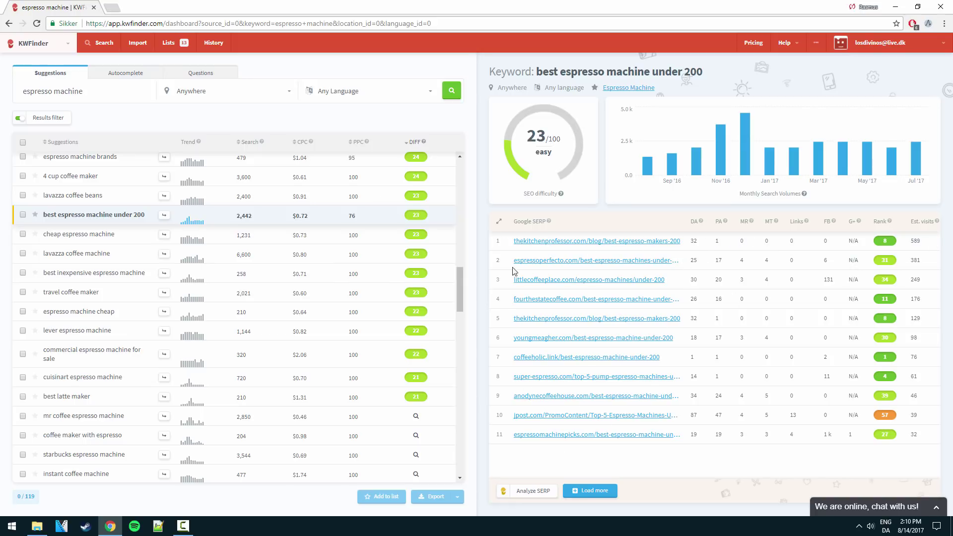
pyautogui.click(67, 45)
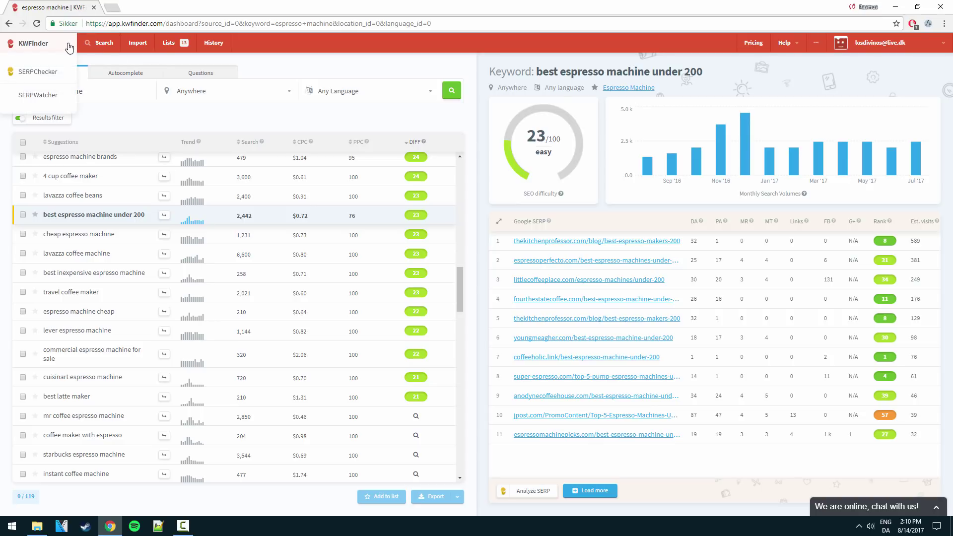
pyautogui.click(481, 123)
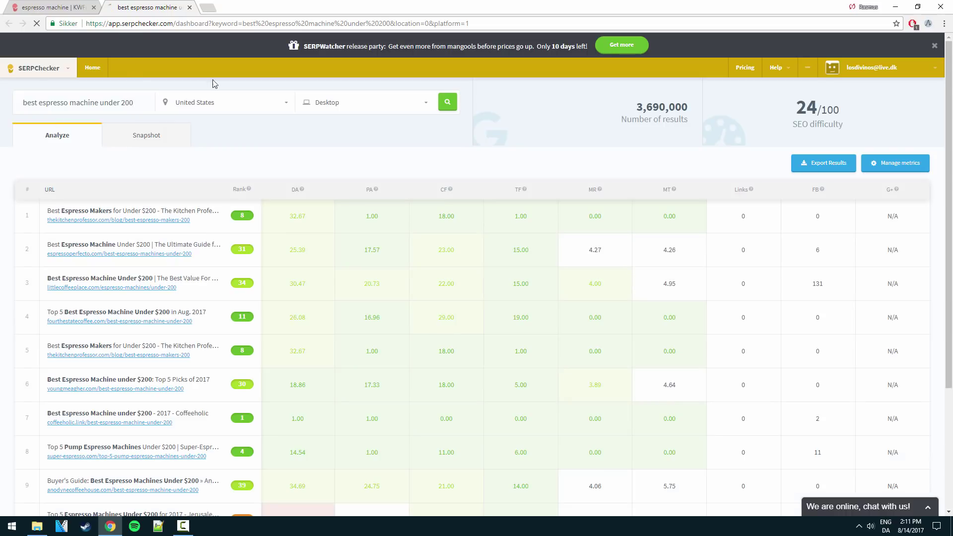
# Glance at the KWFinder tab, then return to the SERPChecker analysis of the keyword.
pyautogui.click(16, 4)
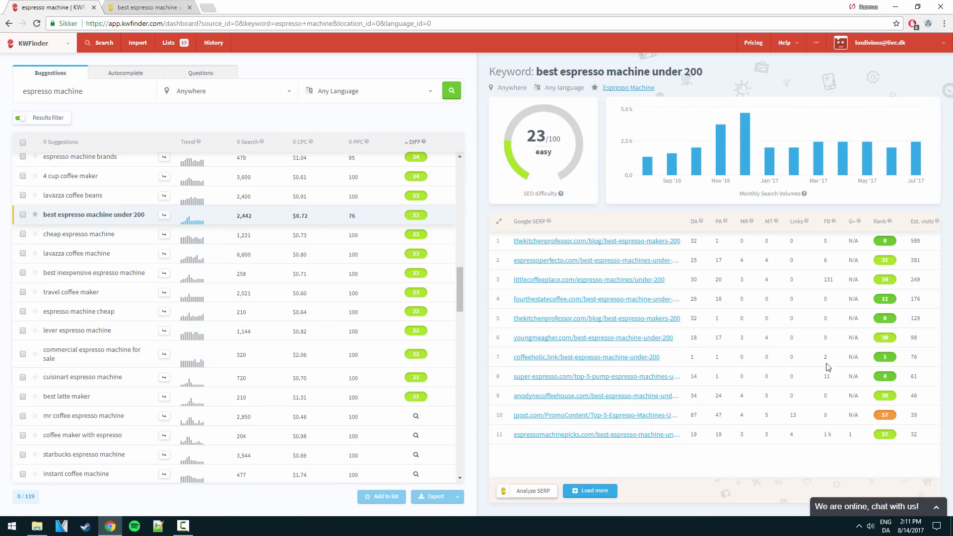
pyautogui.click(149, 7)
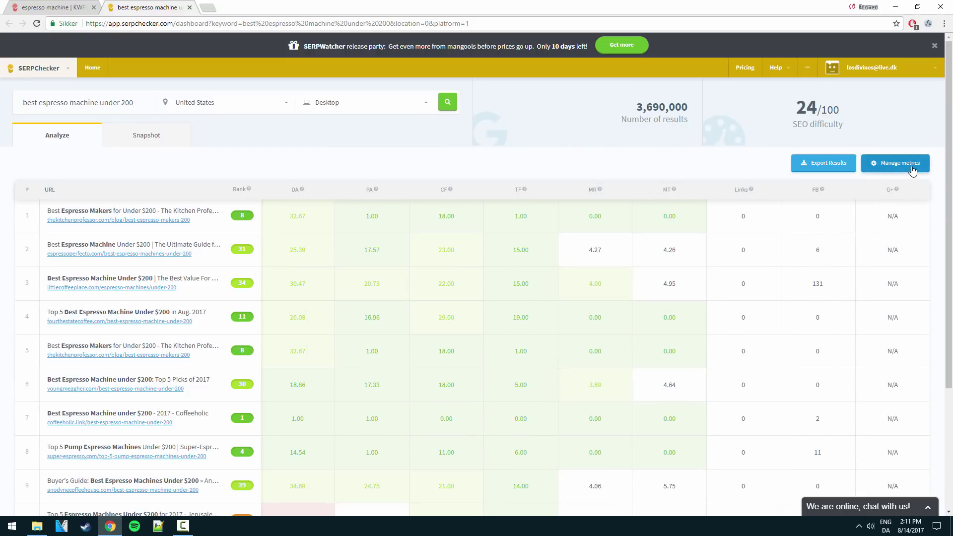
pyautogui.click(910, 169)
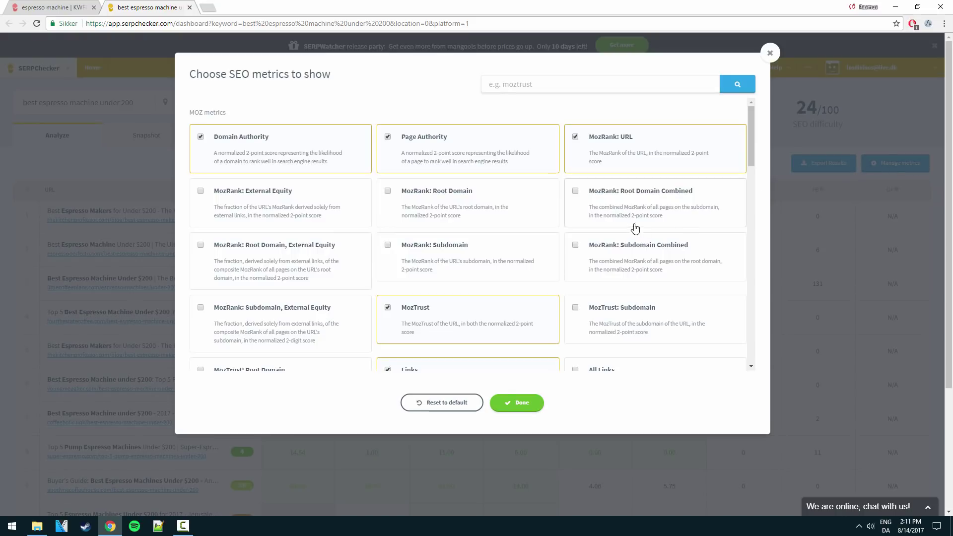
pyautogui.scroll(-3, 576, 215)
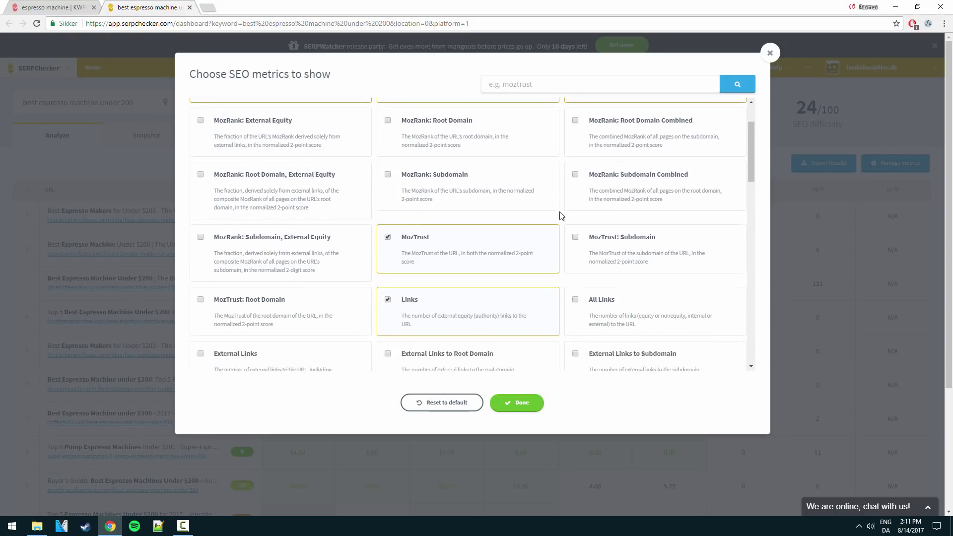
pyautogui.scroll(-3, 576, 198)
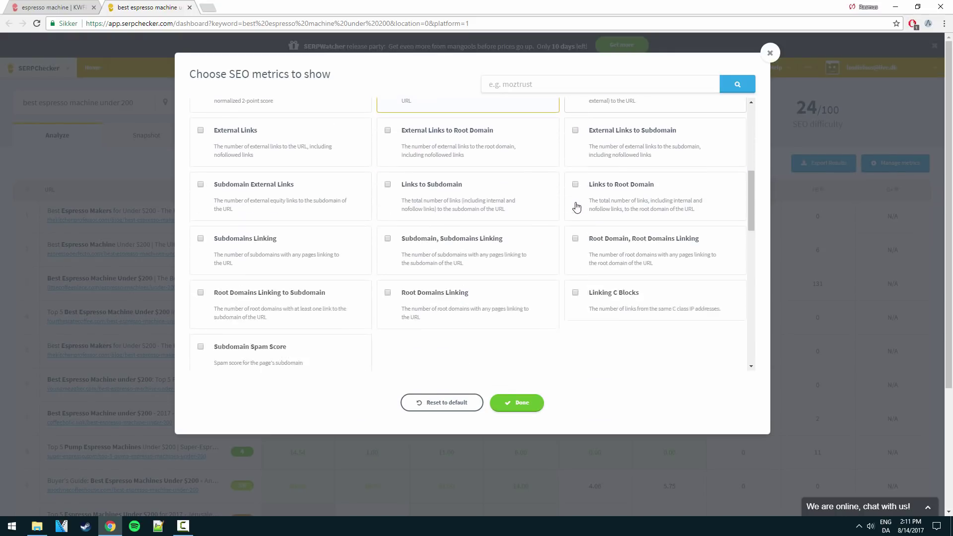
pyautogui.scroll(1, 645, 204)
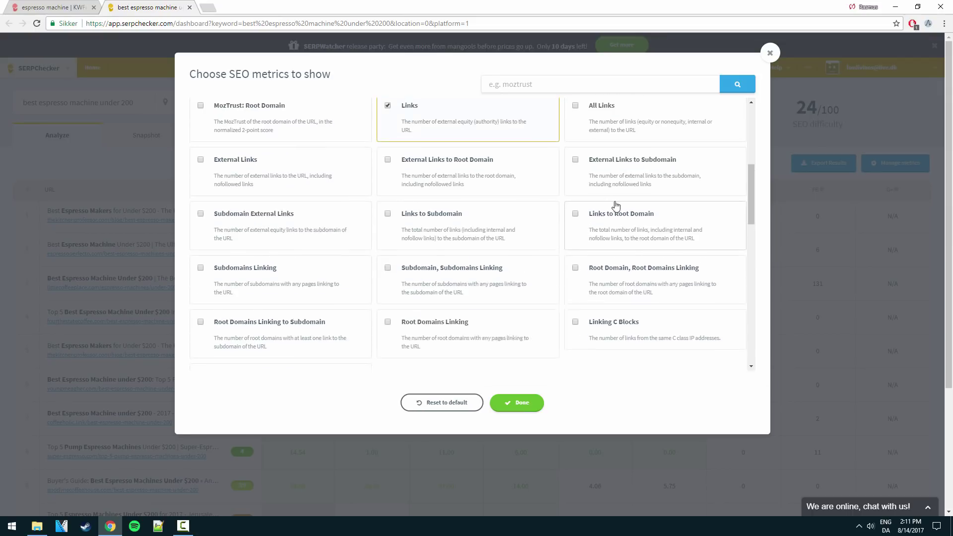
pyautogui.click(579, 177)
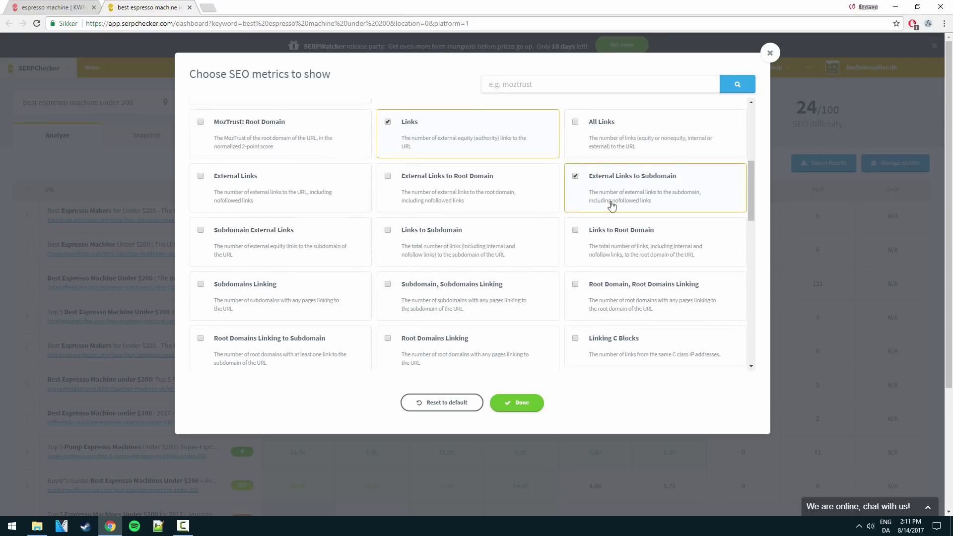
pyautogui.click(518, 408)
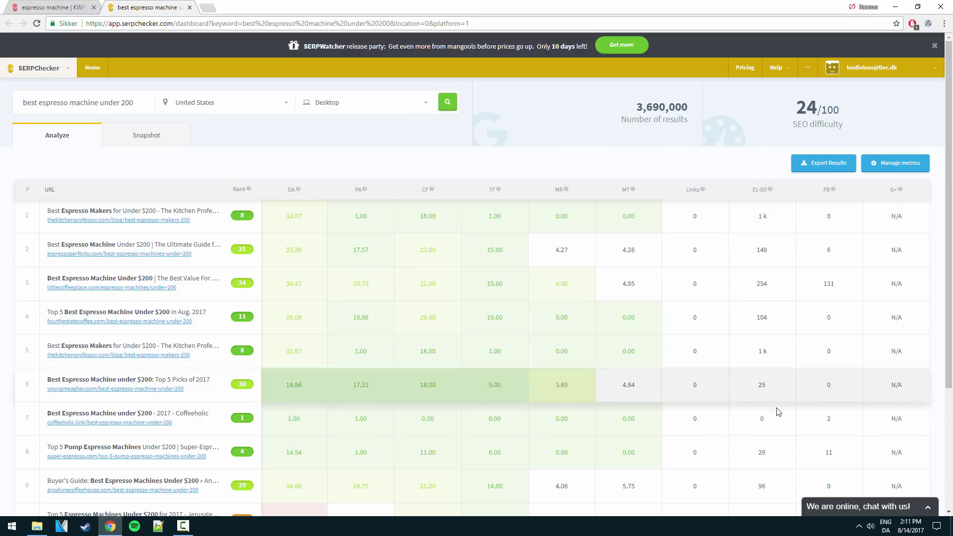
pyautogui.click(895, 164)
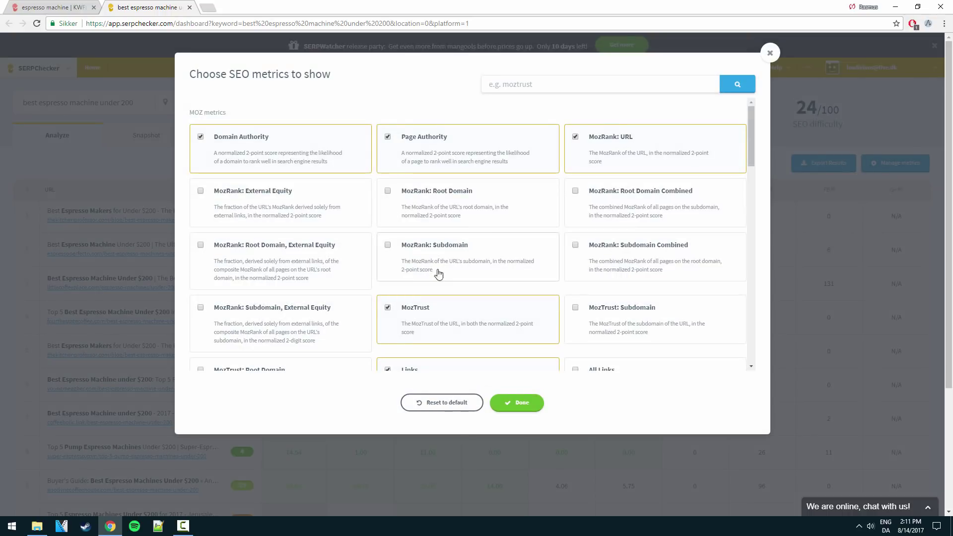
pyautogui.scroll(-10, 303, 289)
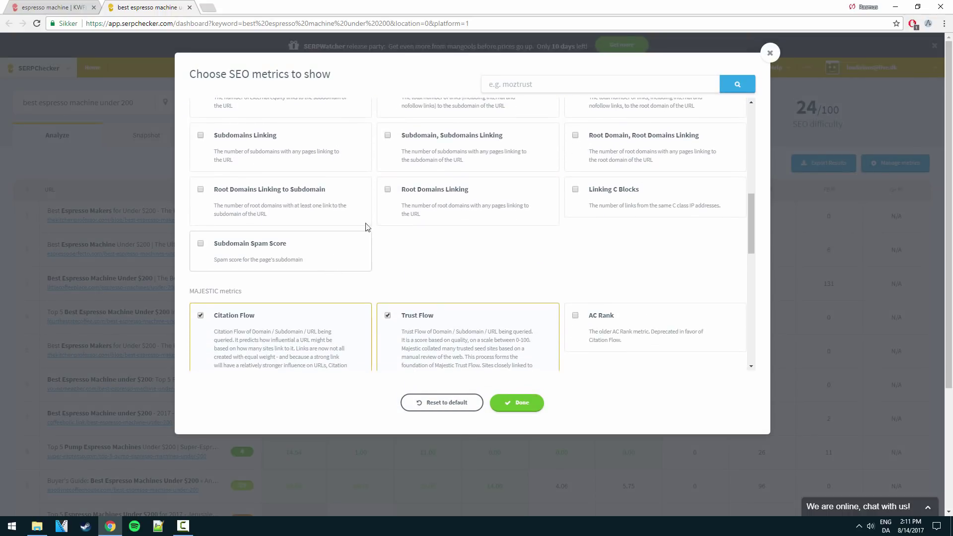
pyautogui.click(527, 404)
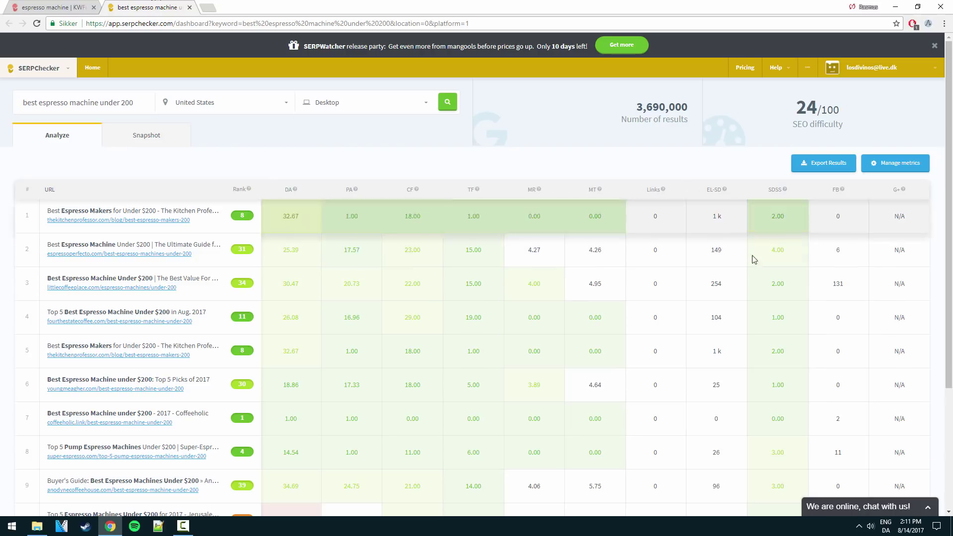
# Close SERPChecker and tick 'best espresso machine under 200' and 'under 500' in KWFinder.
pyautogui.click(189, 7)
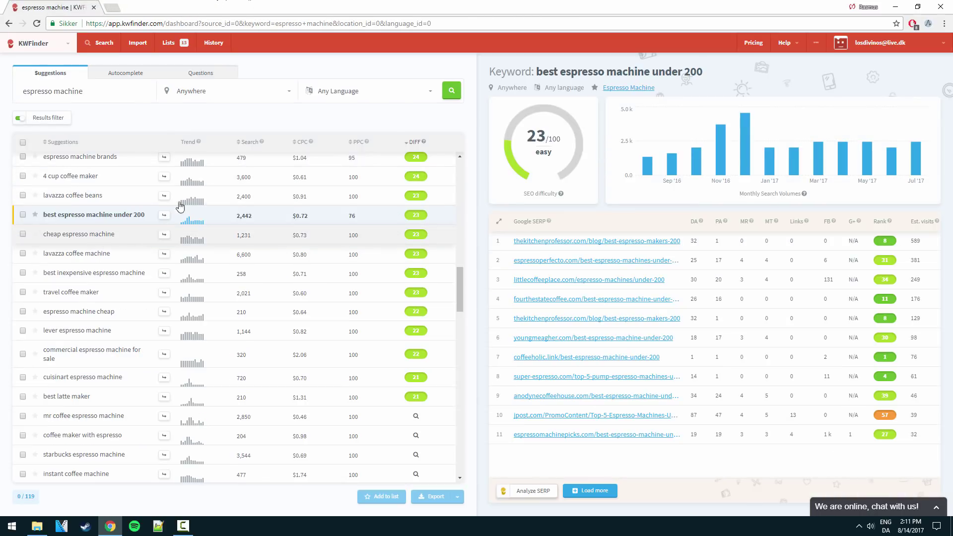
pyautogui.scroll(6, 89, 216)
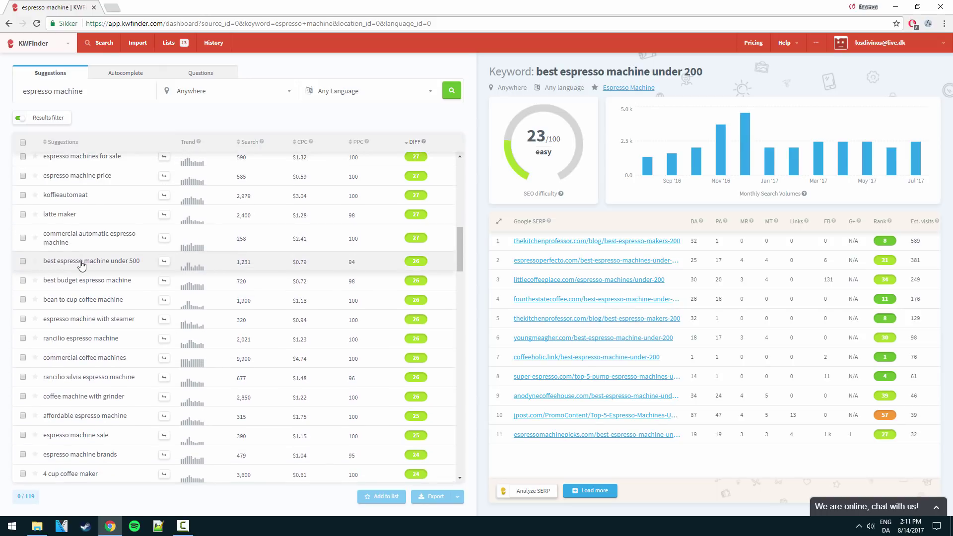
pyautogui.scroll(-4, 85, 263)
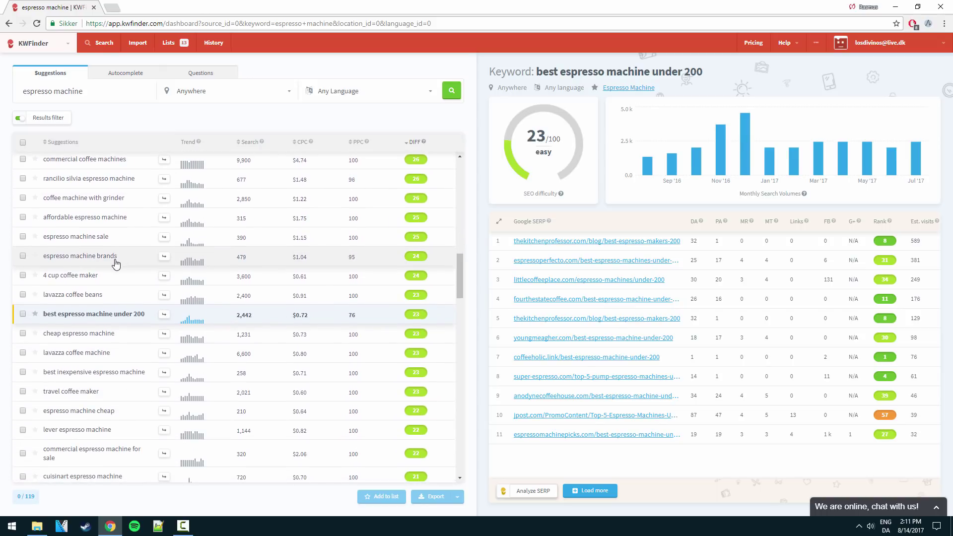
pyautogui.click(23, 314)
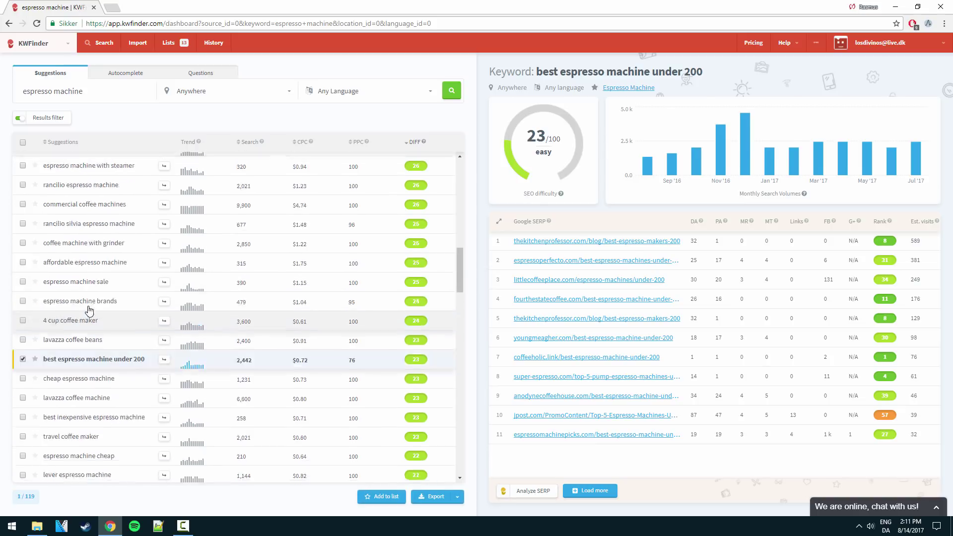
pyautogui.scroll(3, 30, 297)
pyautogui.click(22, 212)
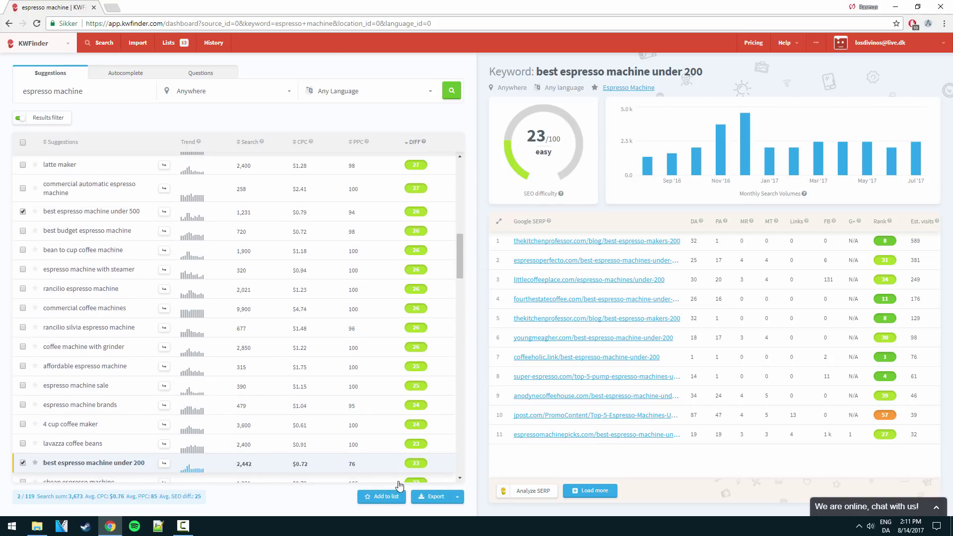
# Add both ticked keywords to a new list named 'Espresso'.
pyautogui.click(382, 497)
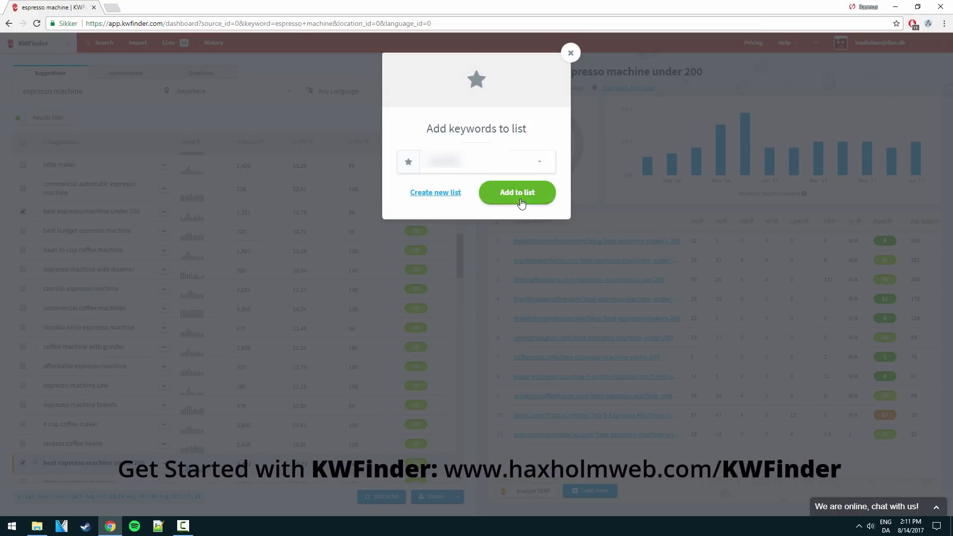
pyautogui.click(452, 196)
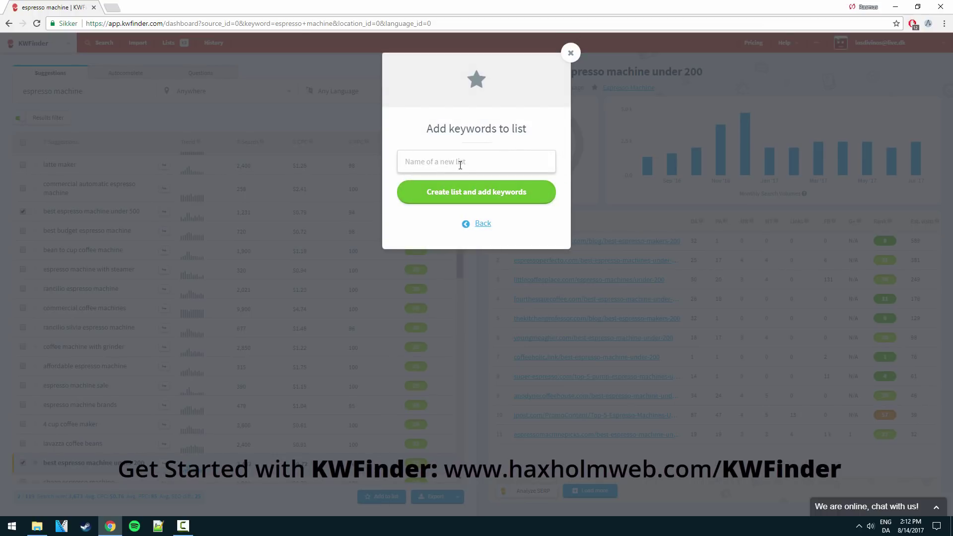
pyautogui.write('Espresso')
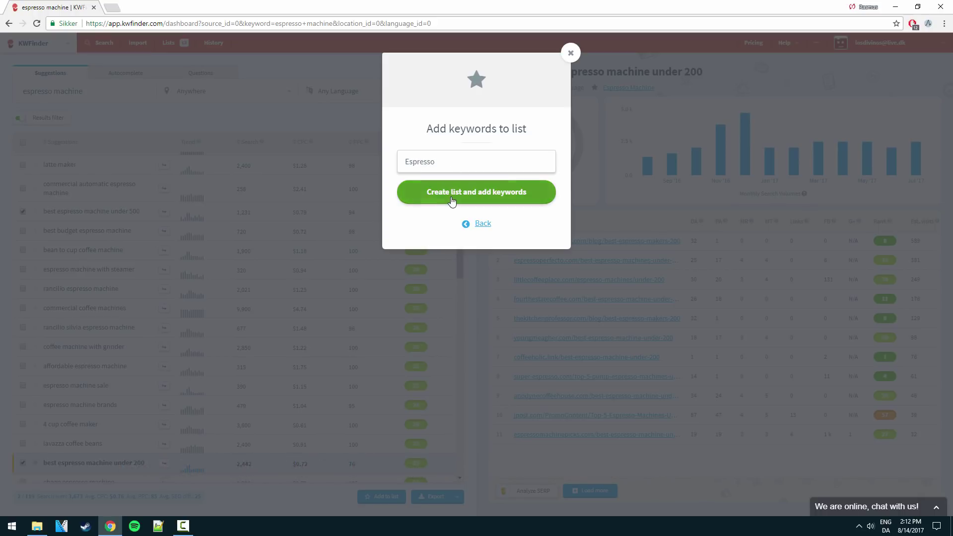
pyautogui.click(452, 193)
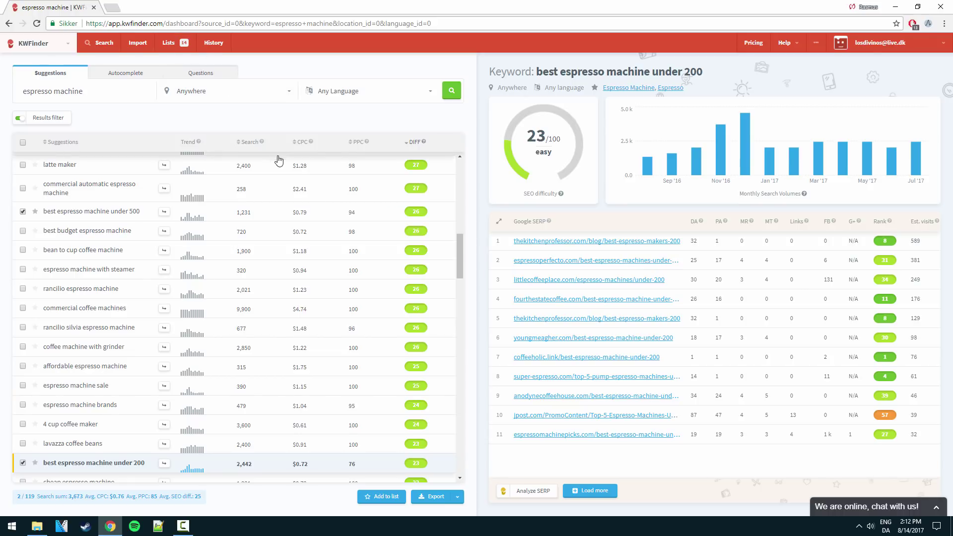
# Open the Espresso list from the saved Lists.
pyautogui.scroll(3, 287, 185)
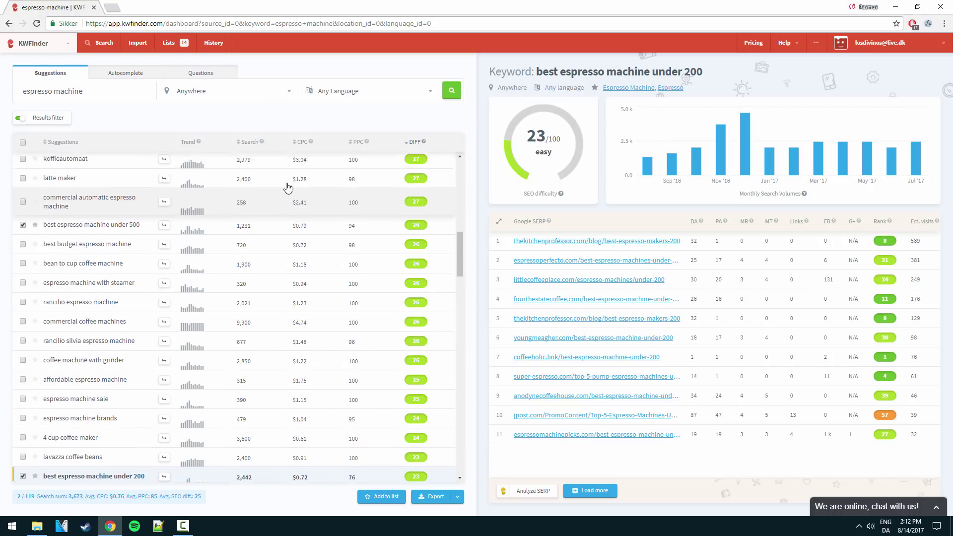
pyautogui.click(180, 44)
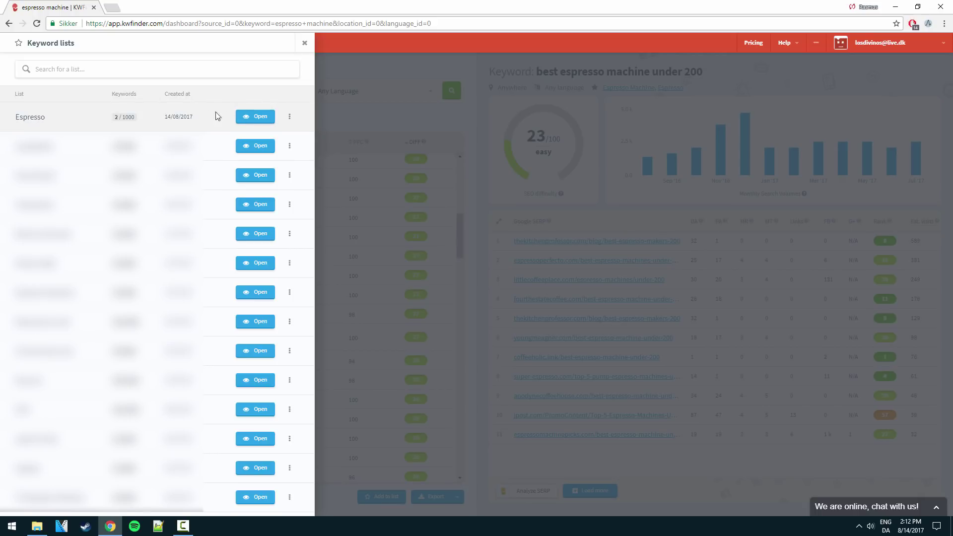
pyautogui.click(262, 118)
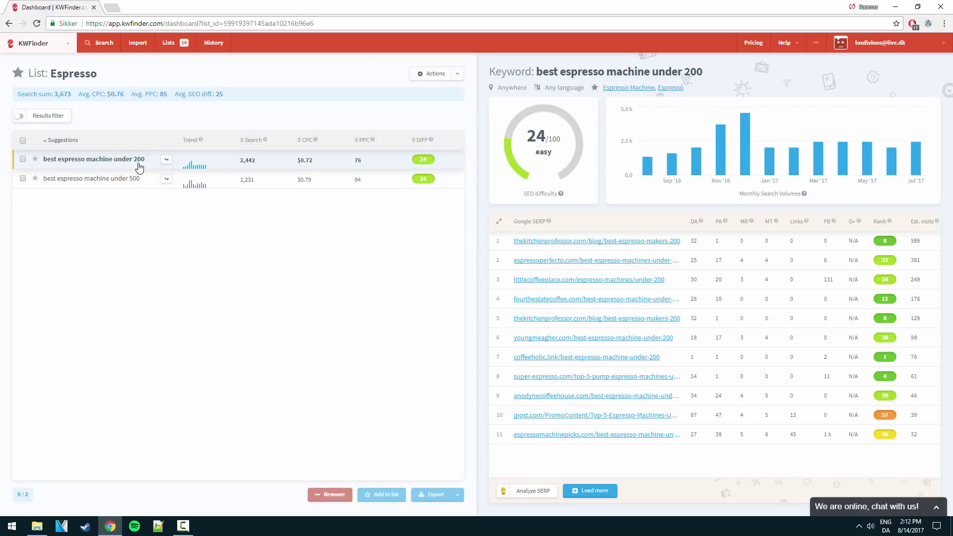
# Highlight the list's search sum figure and average metrics summary.
pyautogui.doubleClick(43, 94)
pyautogui.click(43, 93)
pyautogui.moveTo(238, 94); pyautogui.dragTo(82, 92)
pyautogui.click(252, 109)
pyautogui.moveTo(428, 147)
# Load the 700 suggestions for 'best espresso machine under 200' and browse through them.
pyautogui.click(170, 162)
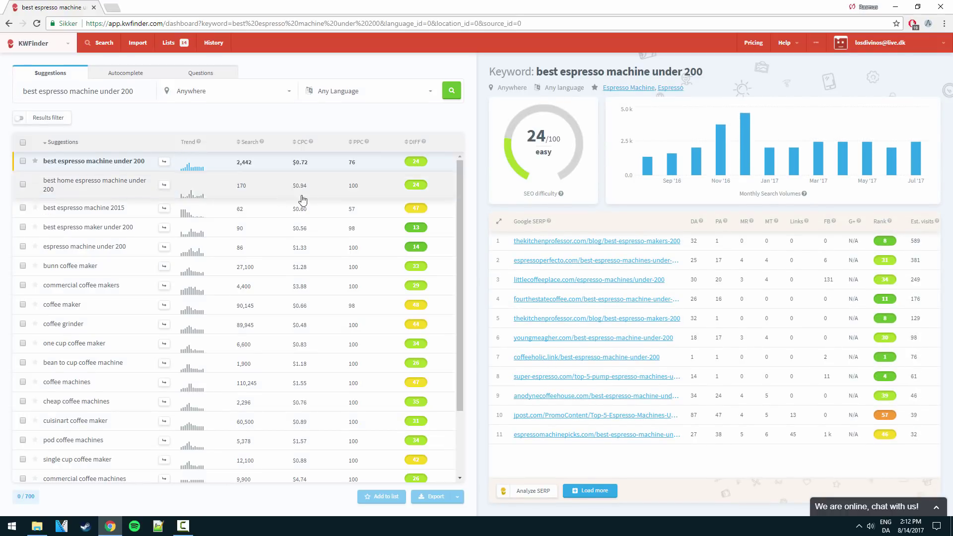
pyautogui.scroll(-3, 416, 251)
pyautogui.scroll(-3, 419, 264)
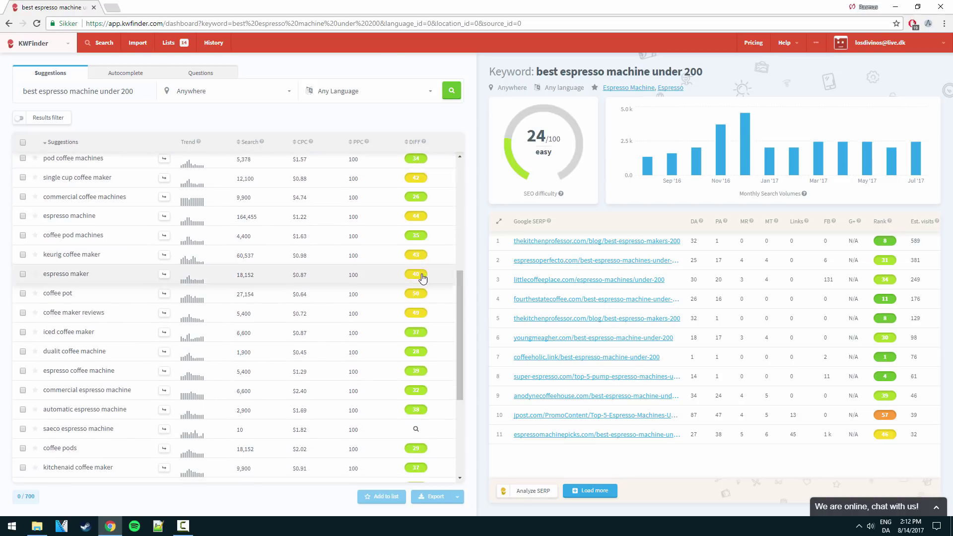
pyautogui.scroll(10, 422, 273)
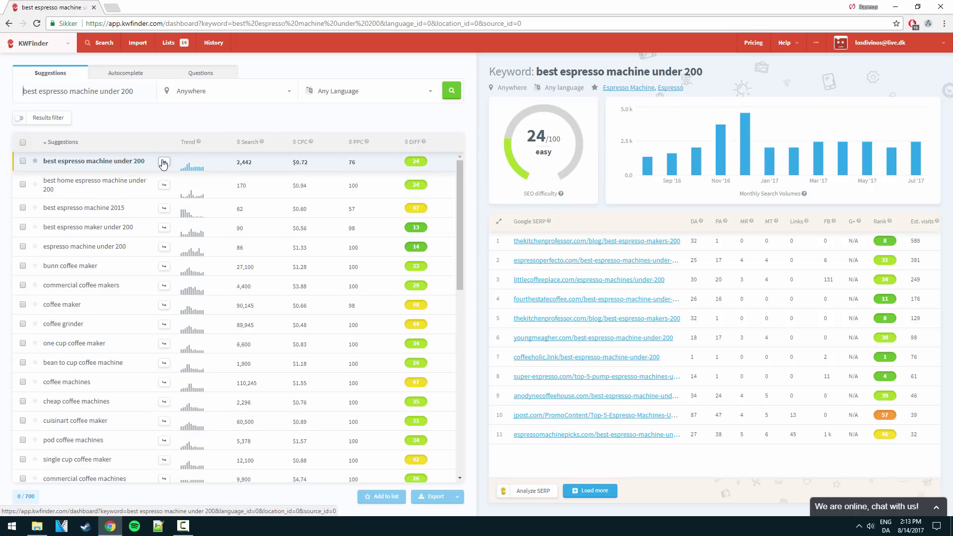
# Turn on the Results filter, capping SEO difficulty at 30, to leave 84 keywords.
pyautogui.click(20, 120)
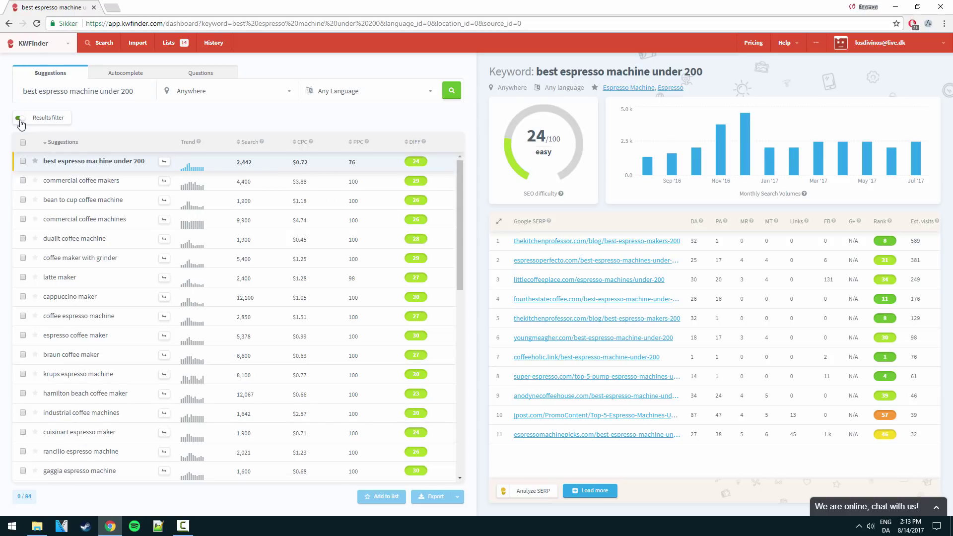
pyautogui.click(56, 117)
pyautogui.click(56, 119)
pyautogui.scroll(-6, 409, 166)
# Sort the 84 suggestions by difficulty, highest first, and review the list from 30 downward.
pyautogui.click(414, 142)
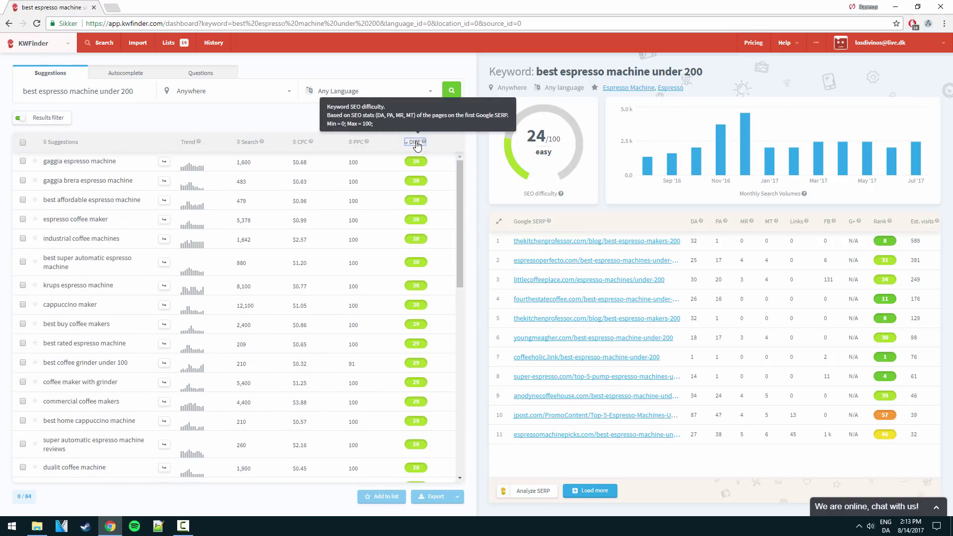
pyautogui.scroll(-3, 436, 237)
pyautogui.scroll(-5, 435, 238)
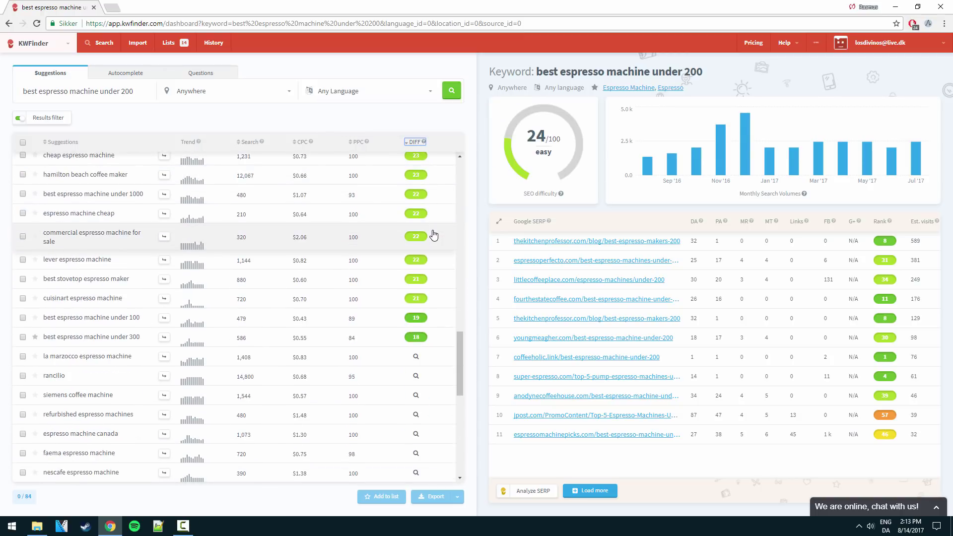
pyautogui.scroll(-1, 418, 258)
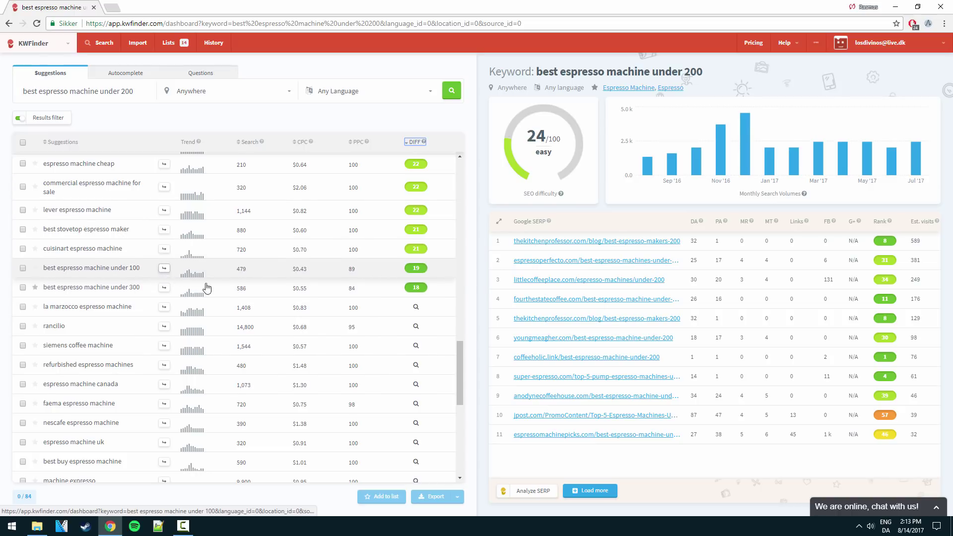
pyautogui.scroll(3, 202, 292)
pyautogui.scroll(8, 202, 292)
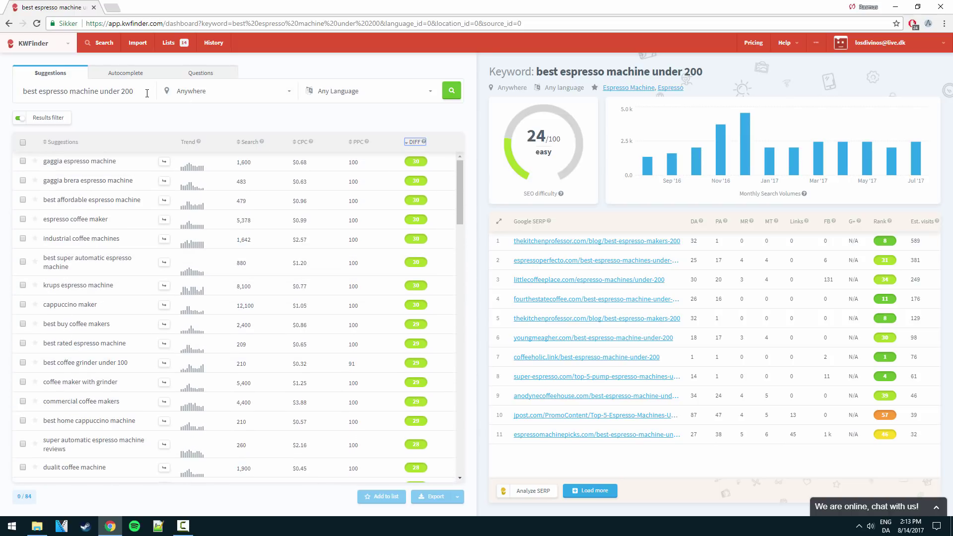
pyautogui.click(448, 133)
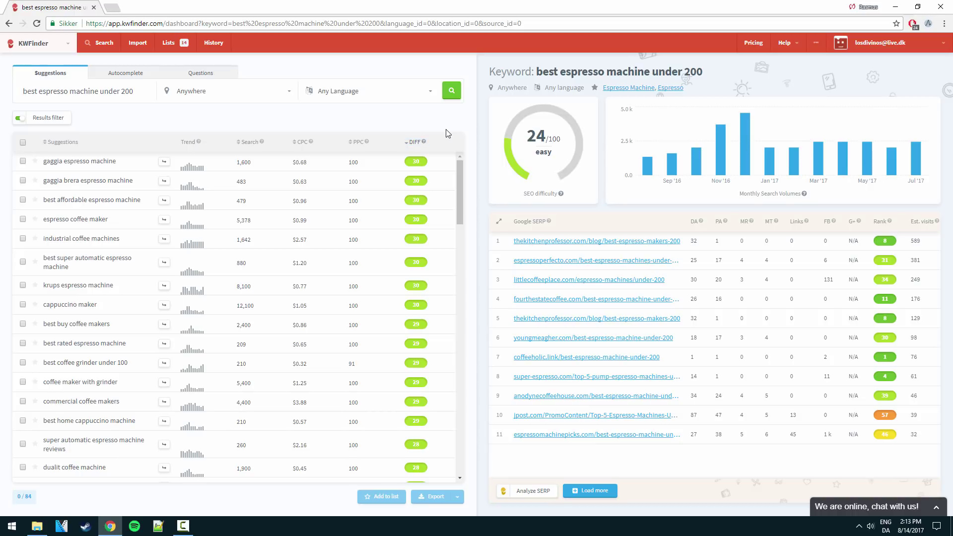